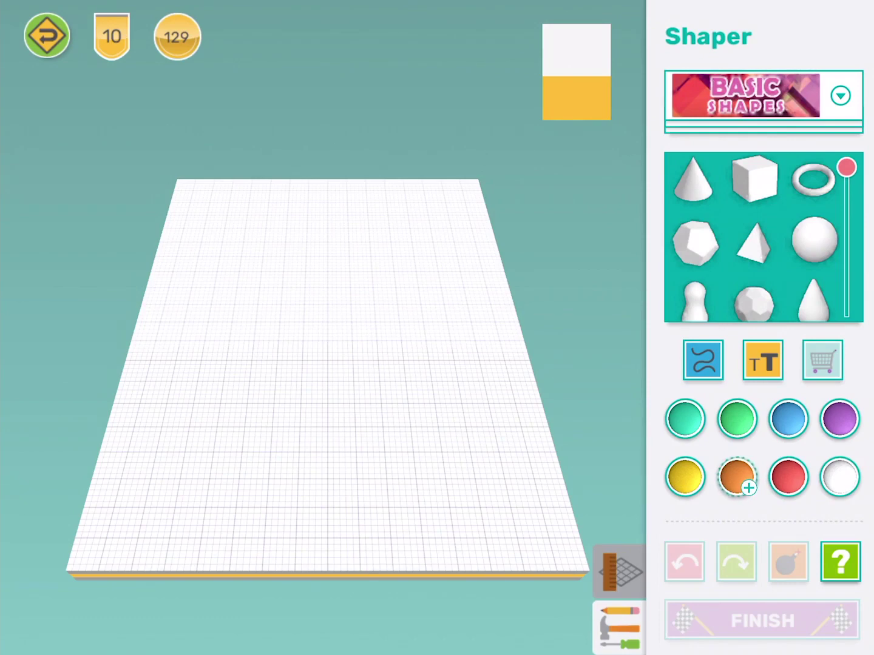
Add an orange cube, enlarge it, and stack a second cube on top
click(755, 179)
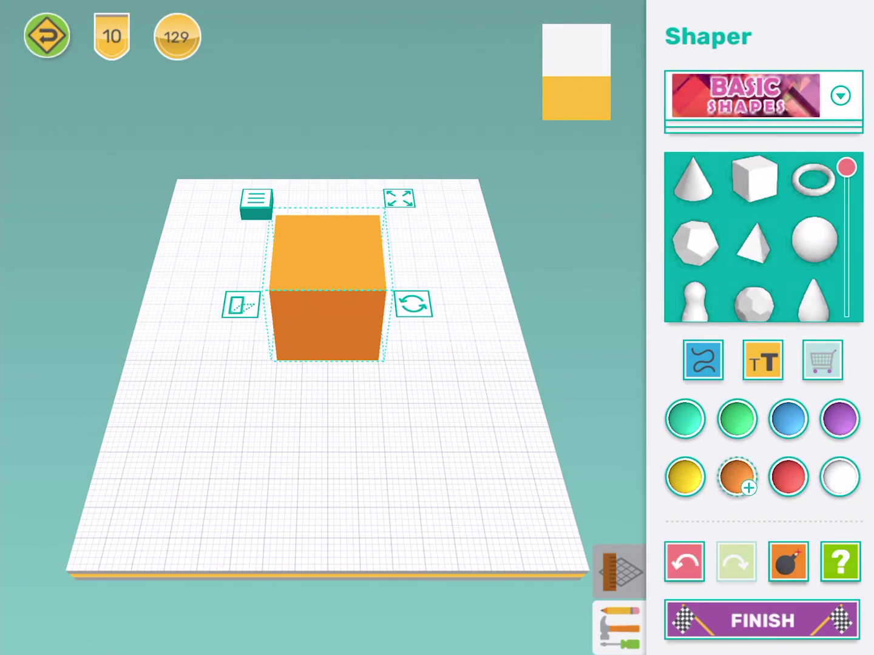
drag(400, 198, 422, 164)
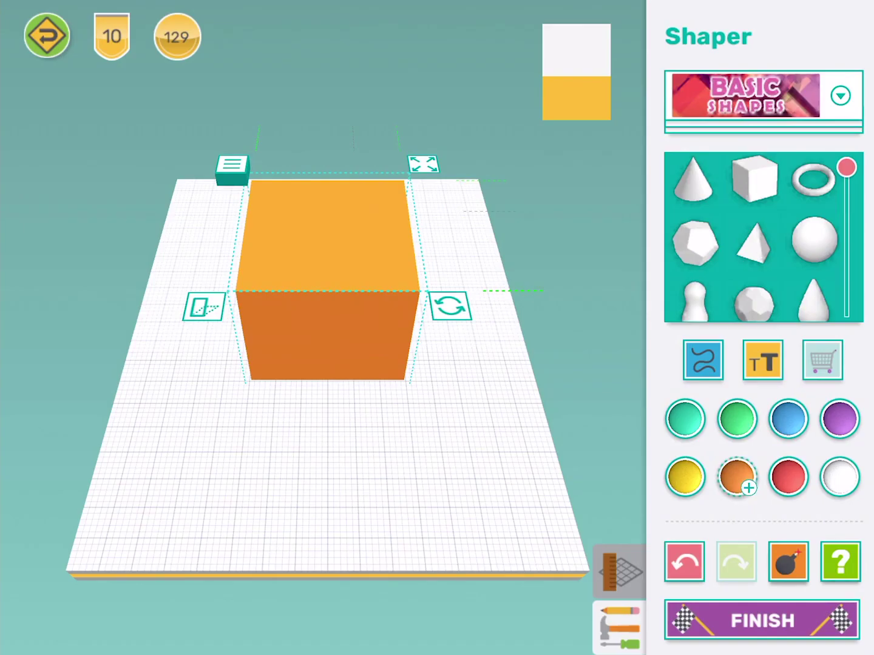
click(755, 179)
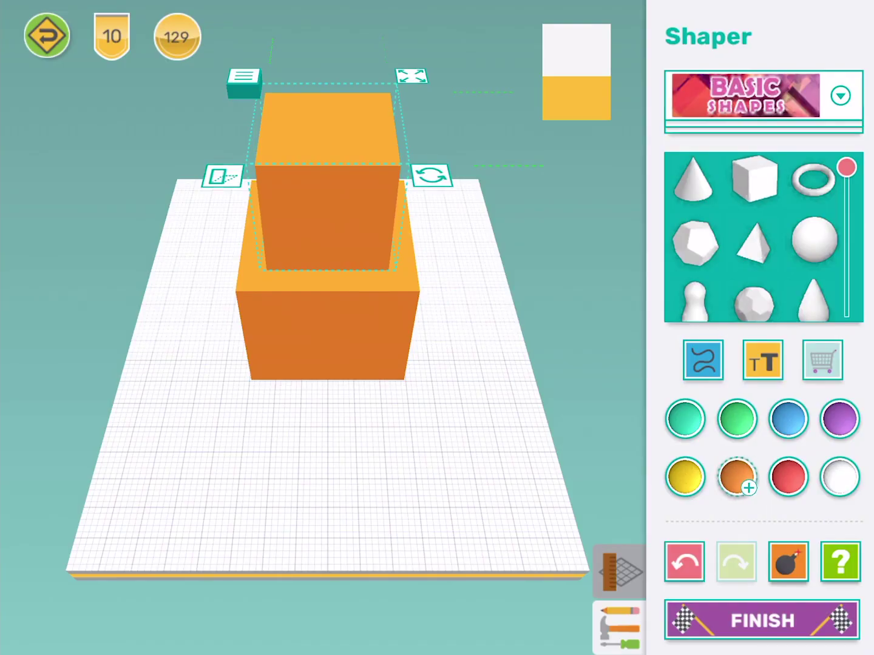
Colour the top cube blue and reshape it into a thin, tall slab with Free Resize
click(789, 417)
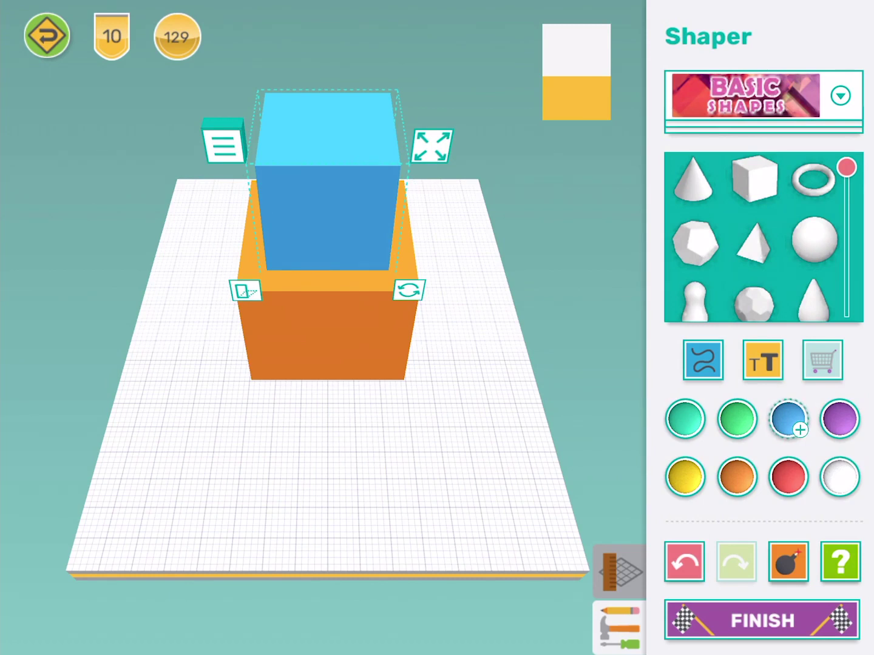
mouse_move(431, 146)
mouse_down()
mouse_move(464, 137)
mouse_move(438, 144)
mouse_up()
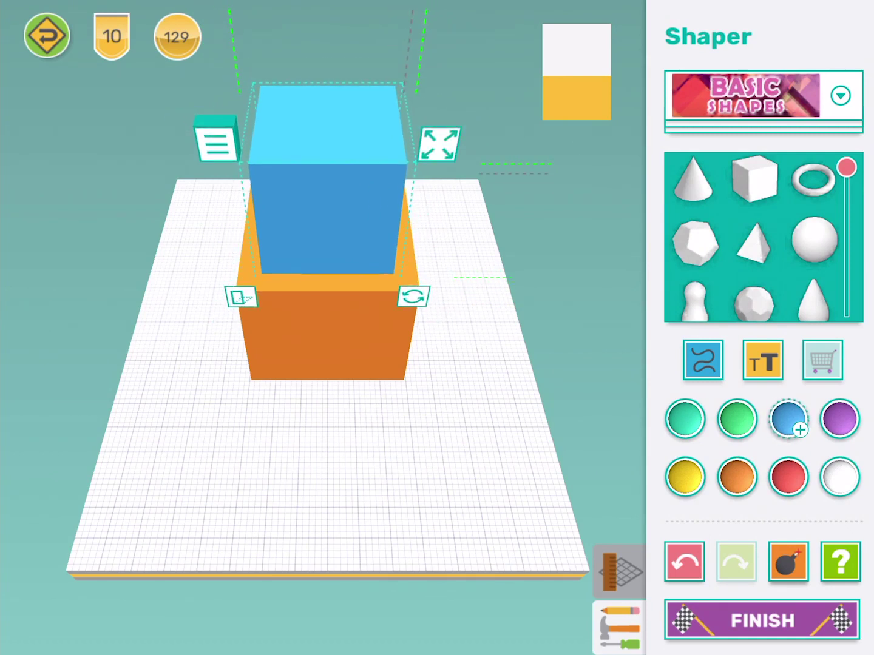
click(440, 144)
mouse_move(439, 143)
mouse_down()
mouse_move(385, 155)
mouse_move(429, 164)
mouse_up()
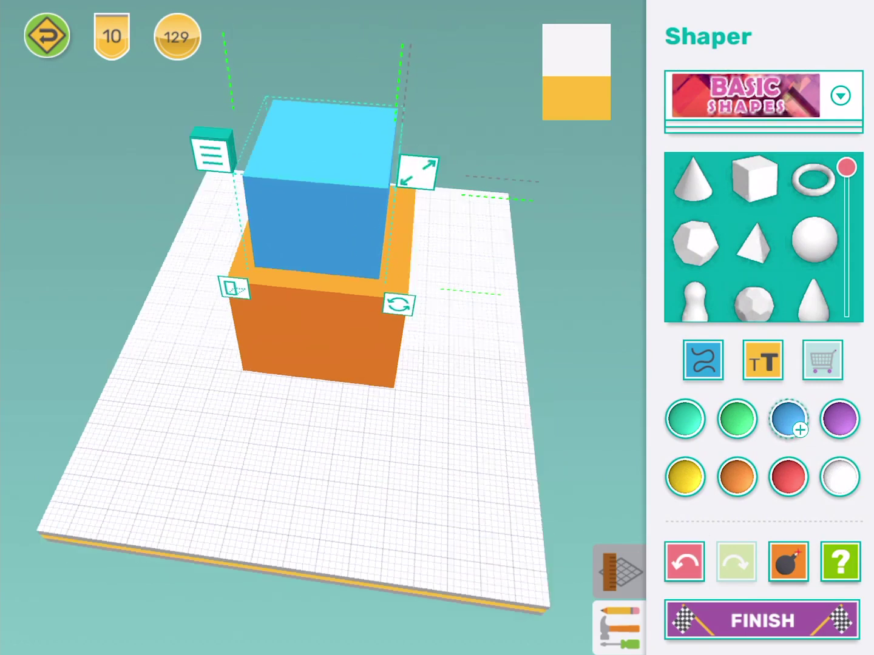
drag(410, 445, 287, 423)
drag(457, 128, 349, 157)
drag(410, 477, 287, 471)
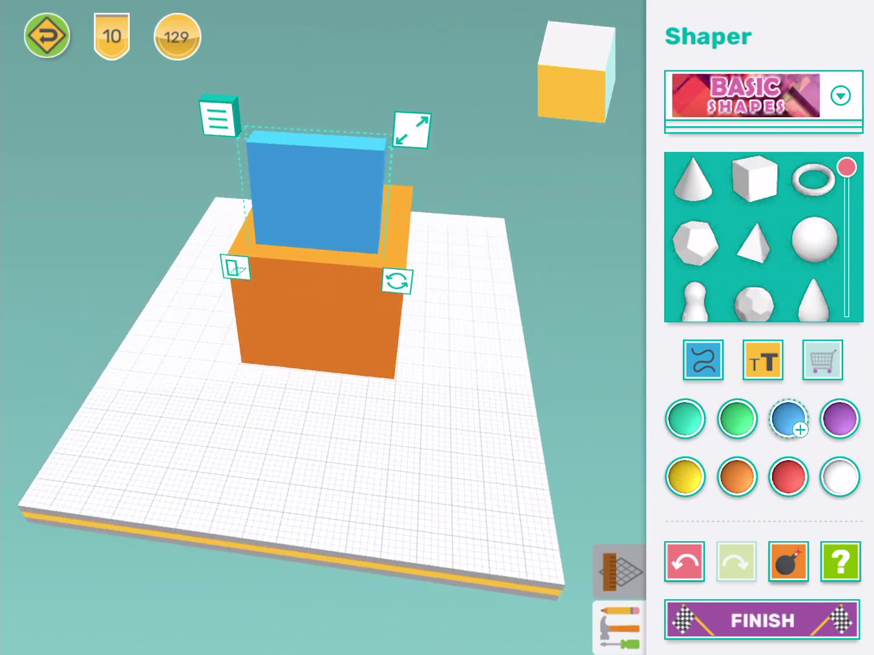
drag(412, 130, 339, 125)
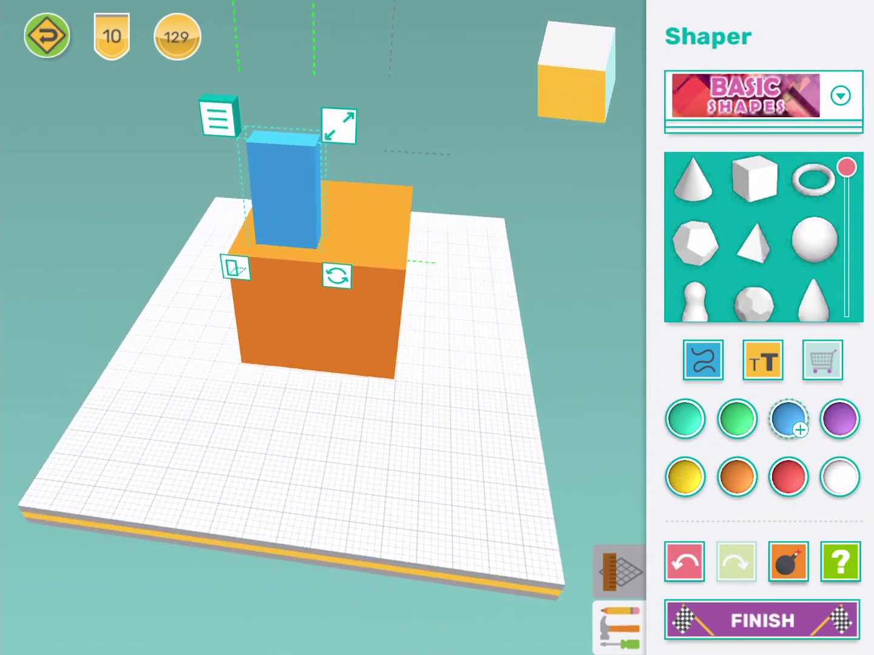
Move the blue slab off the top and against the orange cube's front as a door
mouse_move(284, 192)
mouse_down()
mouse_move(361, 221)
mouse_move(418, 301)
mouse_up()
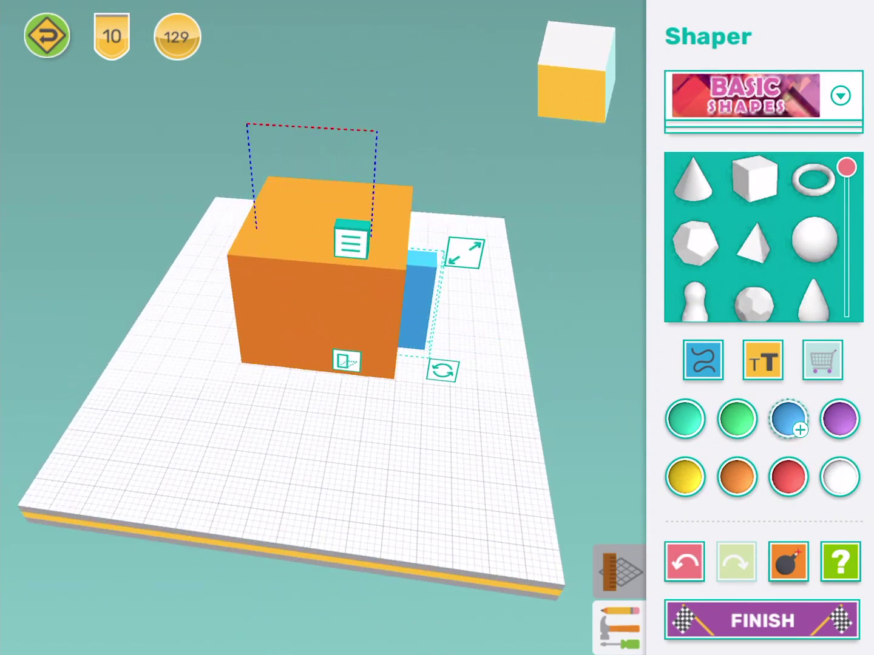
drag(410, 478, 259, 457)
drag(287, 307, 259, 311)
drag(478, 532, 308, 519)
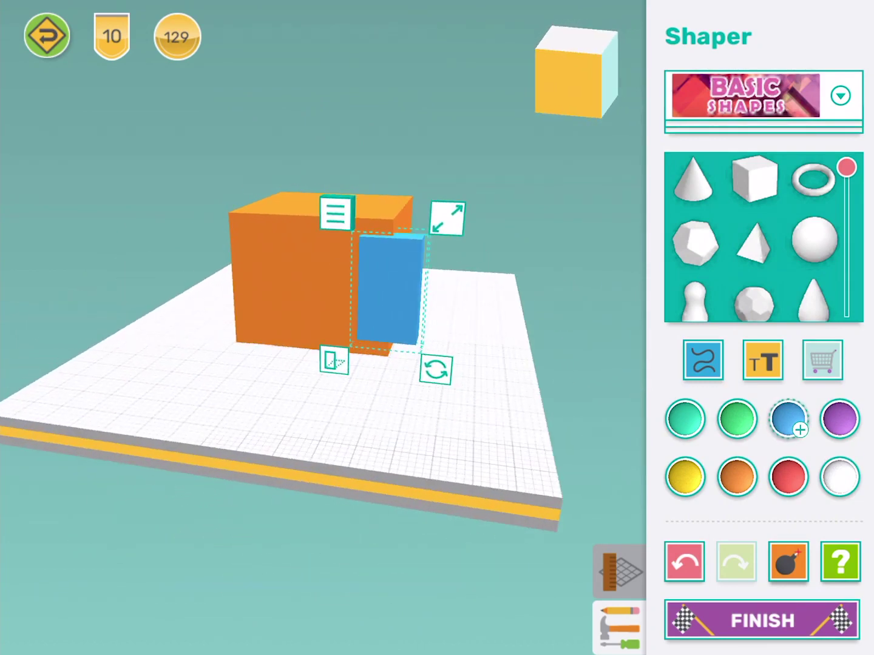
drag(391, 290, 341, 302)
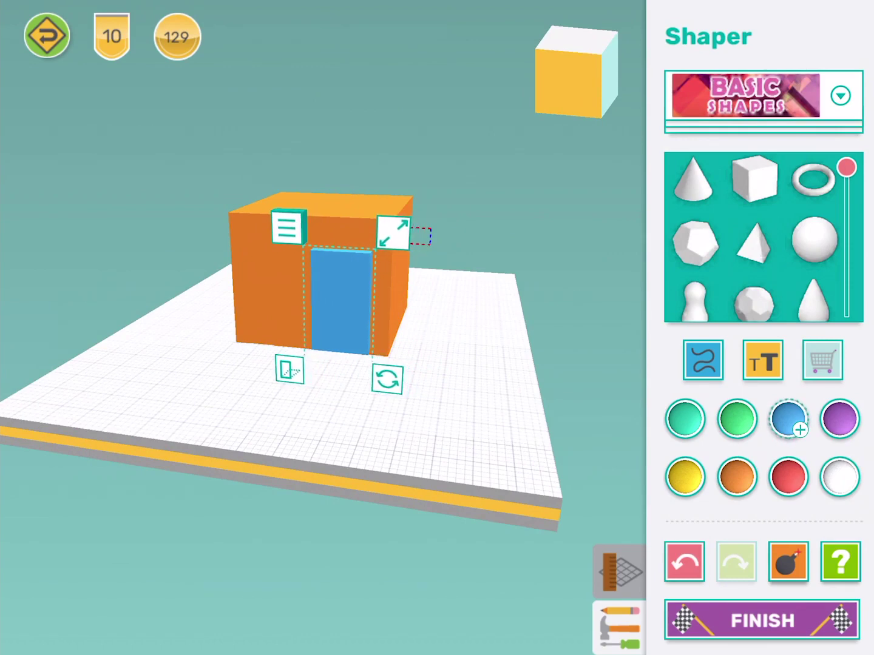
scroll(307, 307, up, 2)
scroll(308, 307, up, 2)
scroll(308, 307, up, 2)
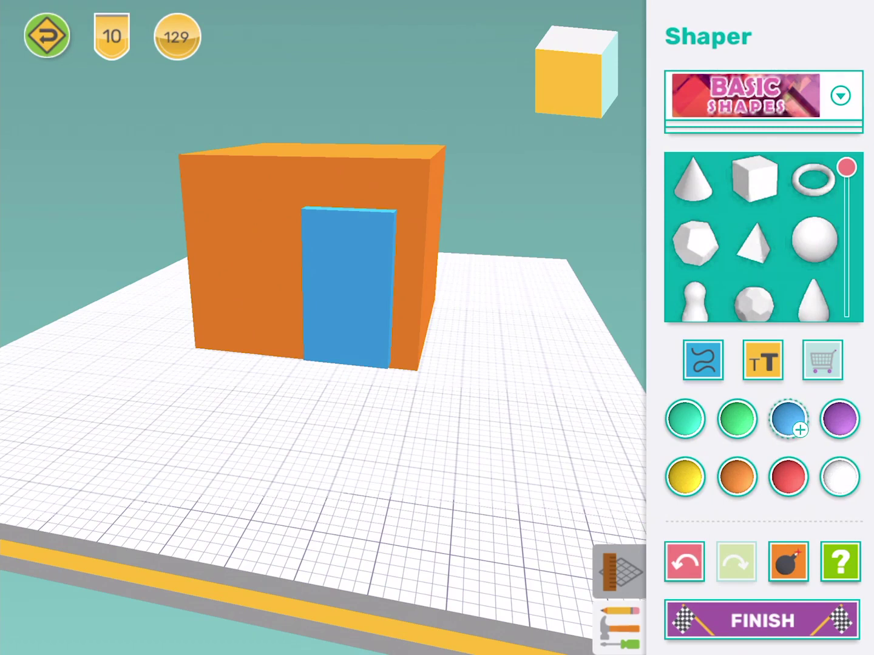
Add a yellow sphere and shrink it evenly using Fixed Resize
click(814, 239)
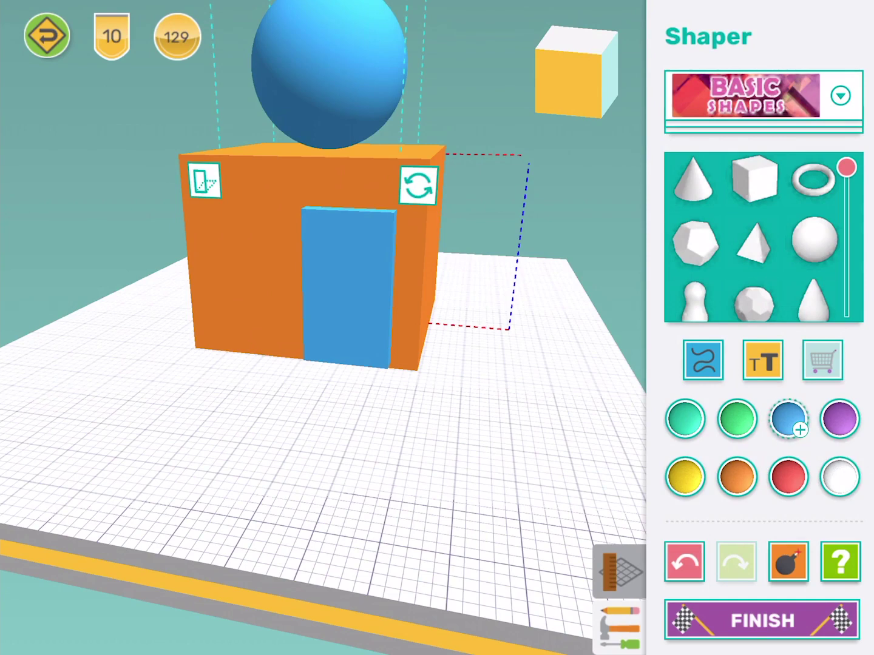
click(685, 477)
scroll(325, 327, down, 3)
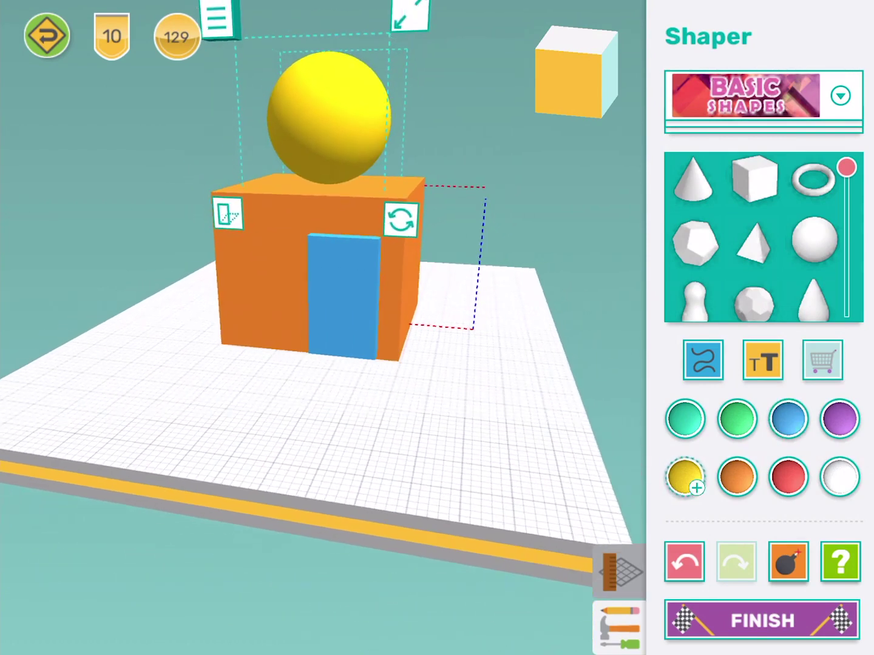
click(407, 26)
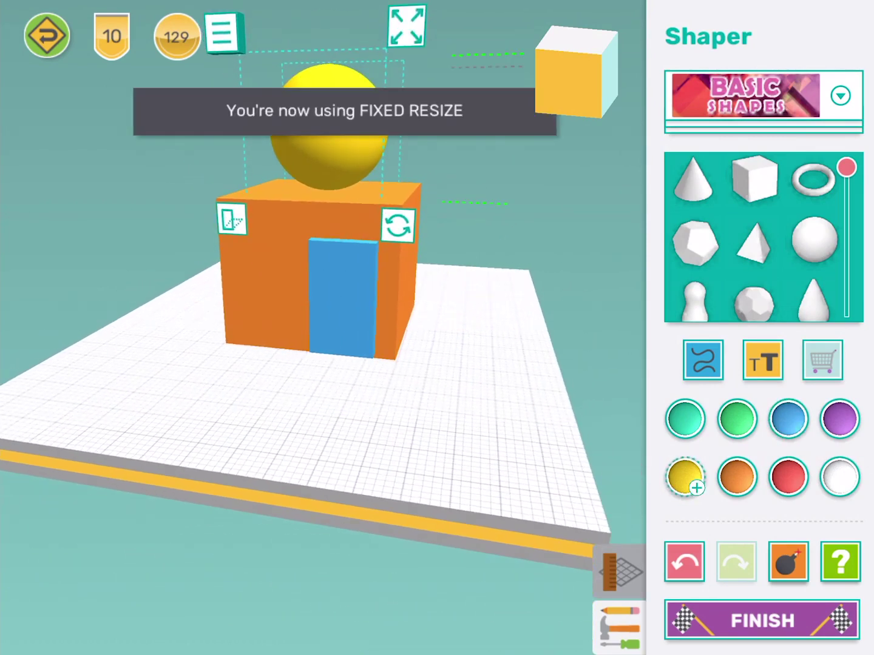
drag(407, 26, 371, 71)
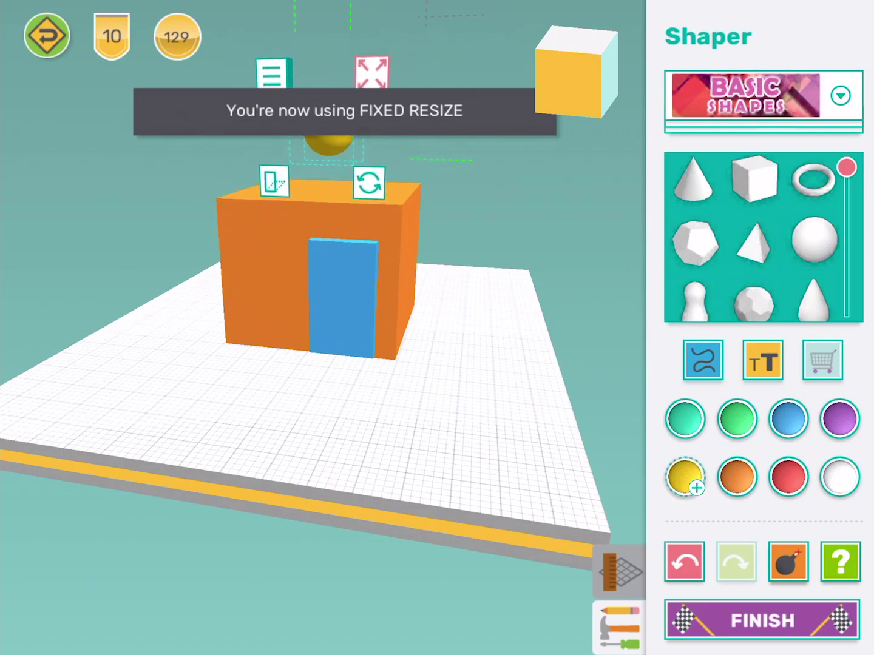
Shrink the yellow ball to handle size, set it near the door's right edge, and deselect it
drag(478, 411, 273, 410)
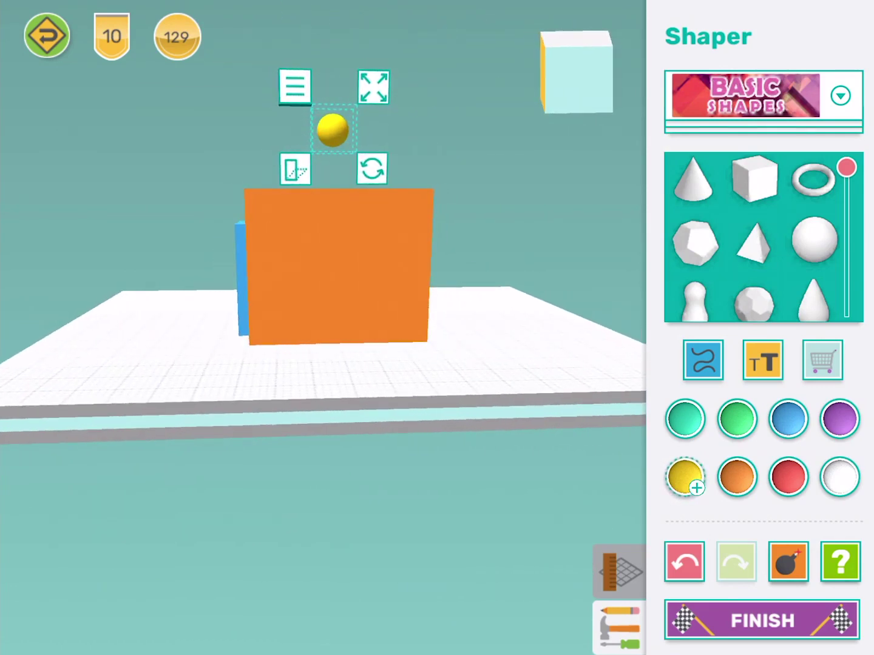
mouse_move(410, 478)
mouse_down()
mouse_move(307, 445)
mouse_move(375, 478)
mouse_up()
mouse_move(332, 130)
mouse_down()
mouse_move(235, 133)
mouse_move(224, 275)
mouse_up()
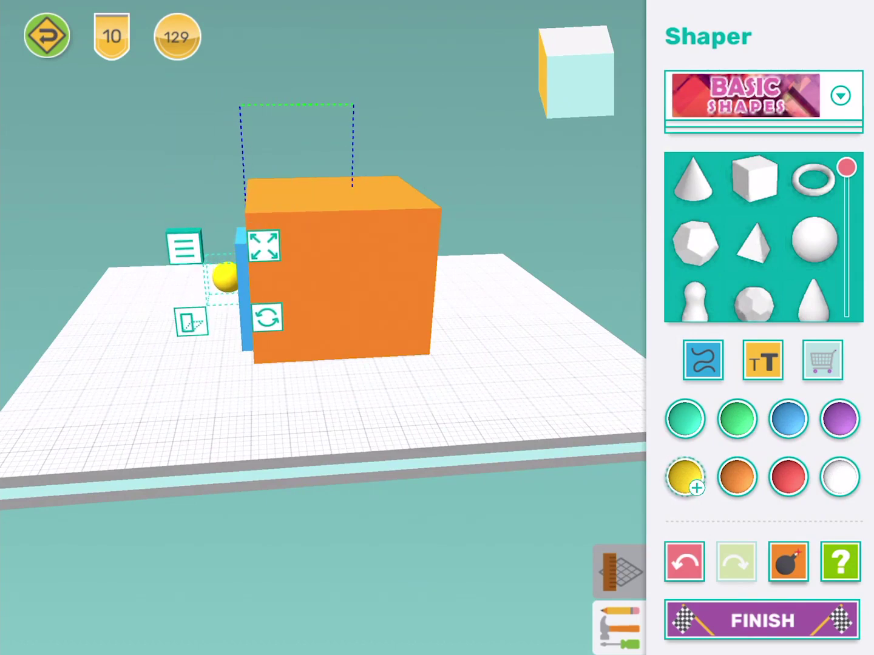
drag(444, 444, 342, 443)
drag(362, 230, 351, 245)
scroll(323, 274, up, 5)
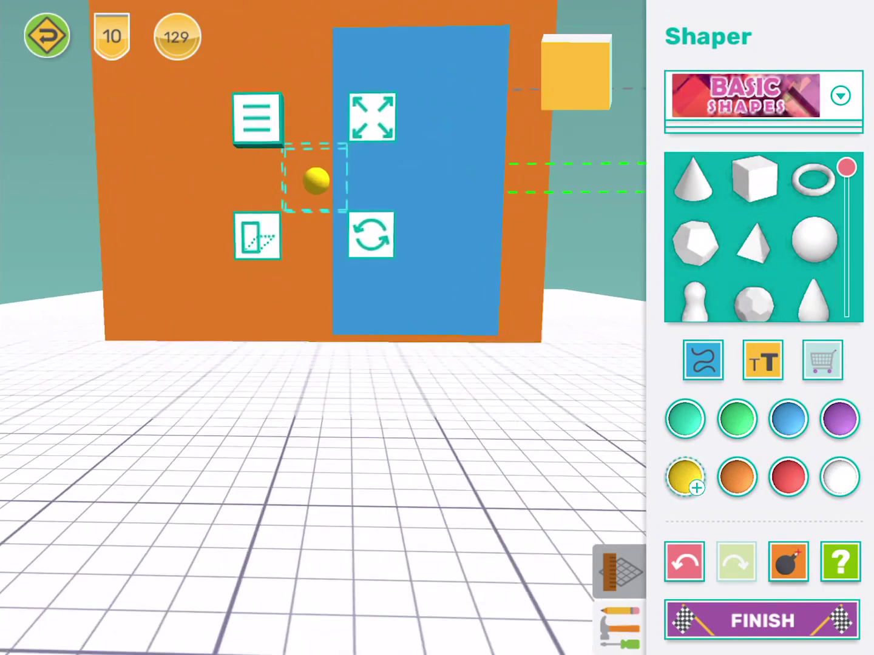
drag(317, 180, 476, 193)
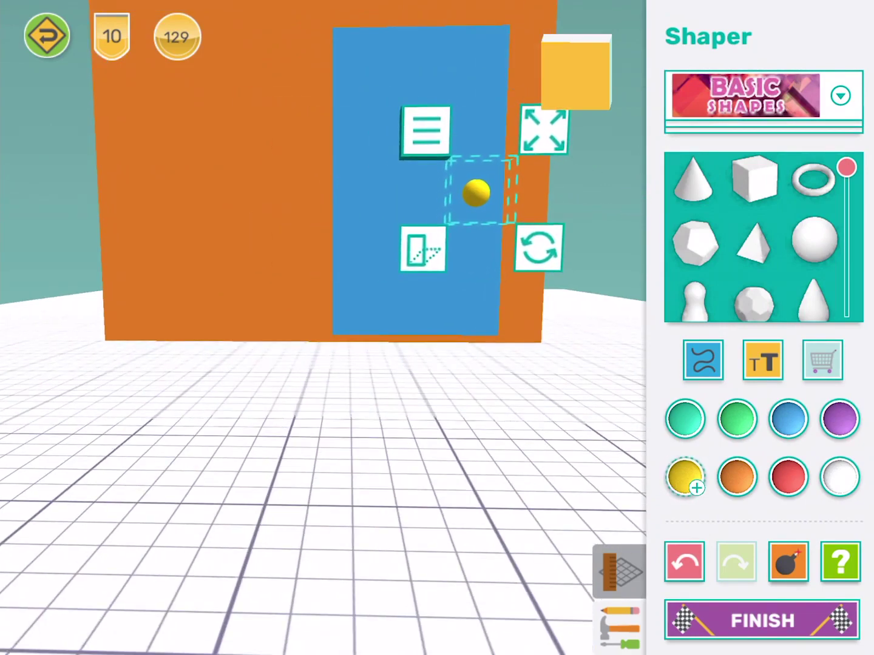
drag(410, 479, 204, 478)
drag(125, 216, 154, 215)
click(341, 478)
drag(273, 477, 437, 478)
scroll(321, 409, down, 3)
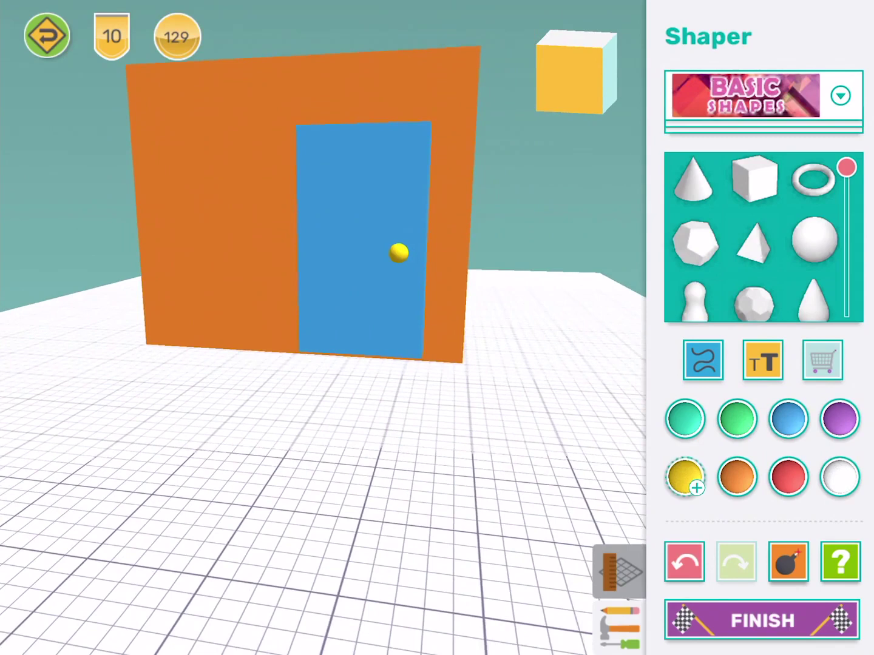
scroll(321, 410, down, 2)
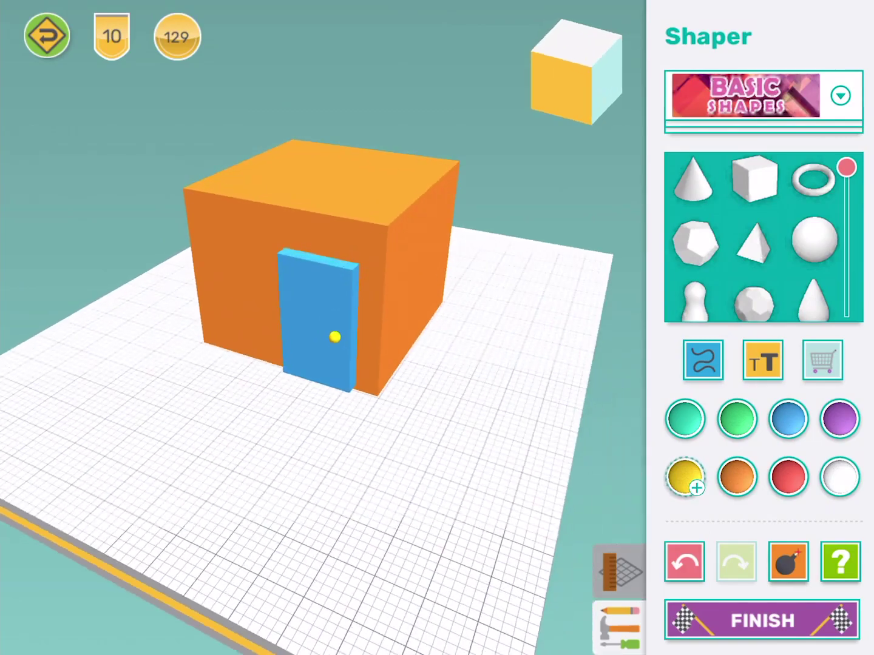
Add a yellow pyramid on top of the house, then delete it again
click(754, 240)
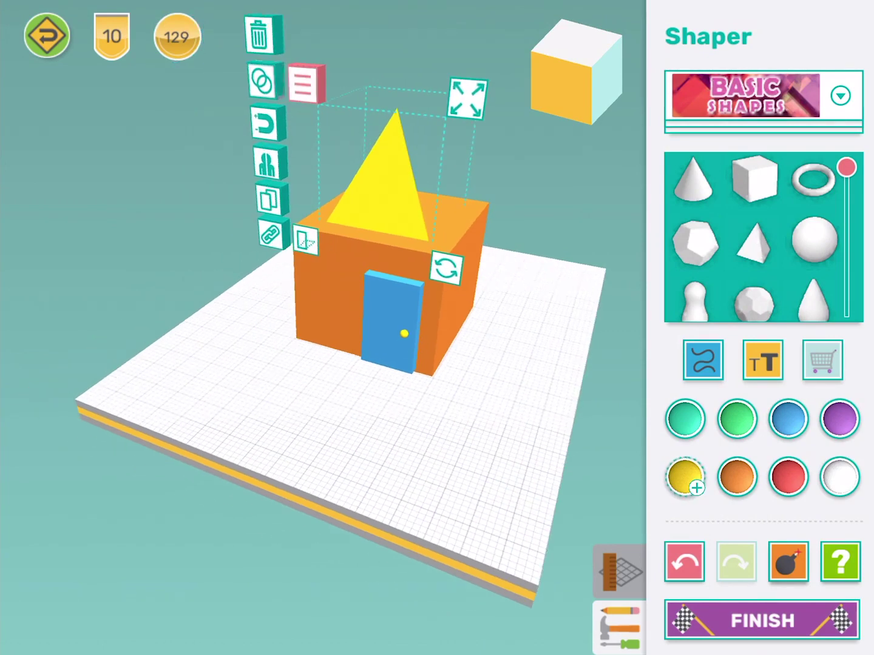
click(258, 36)
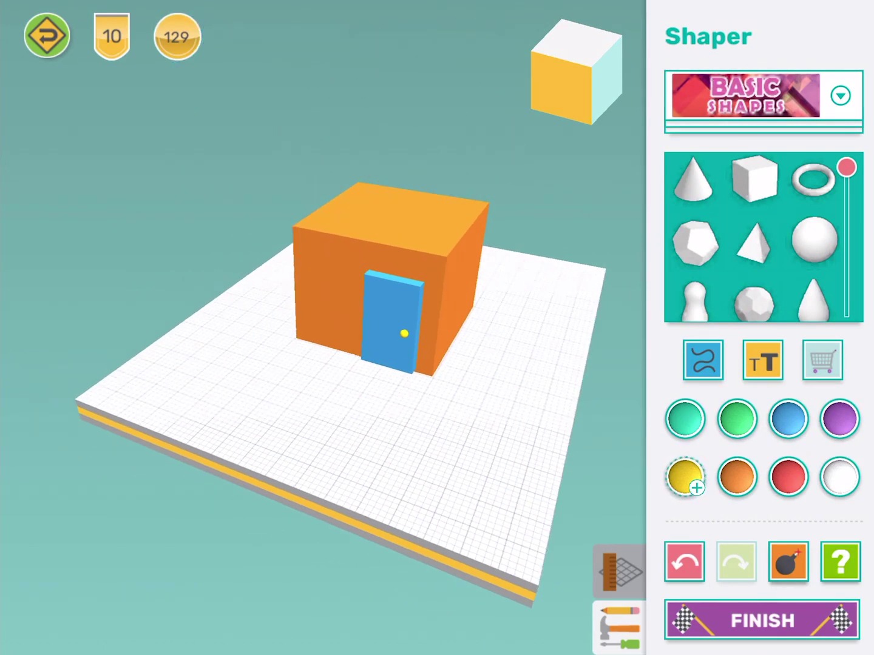
Add a blue triangle from the Flat shape category
click(840, 95)
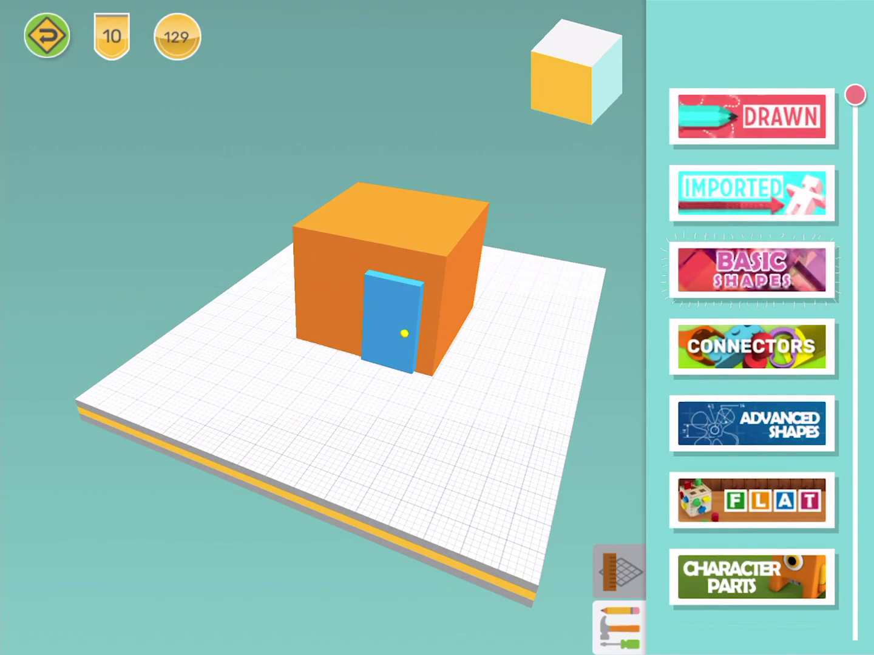
click(751, 501)
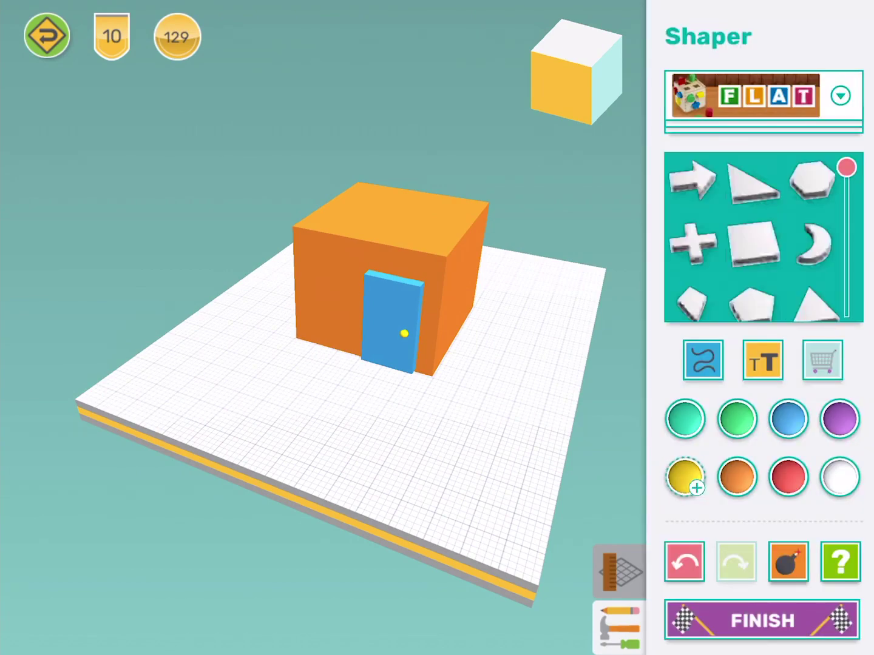
click(815, 305)
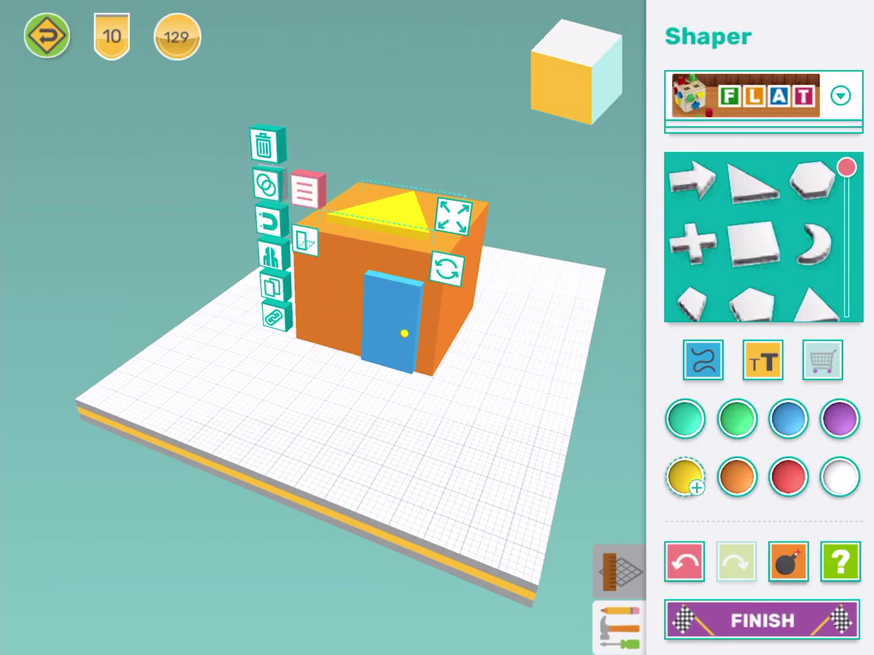
click(789, 418)
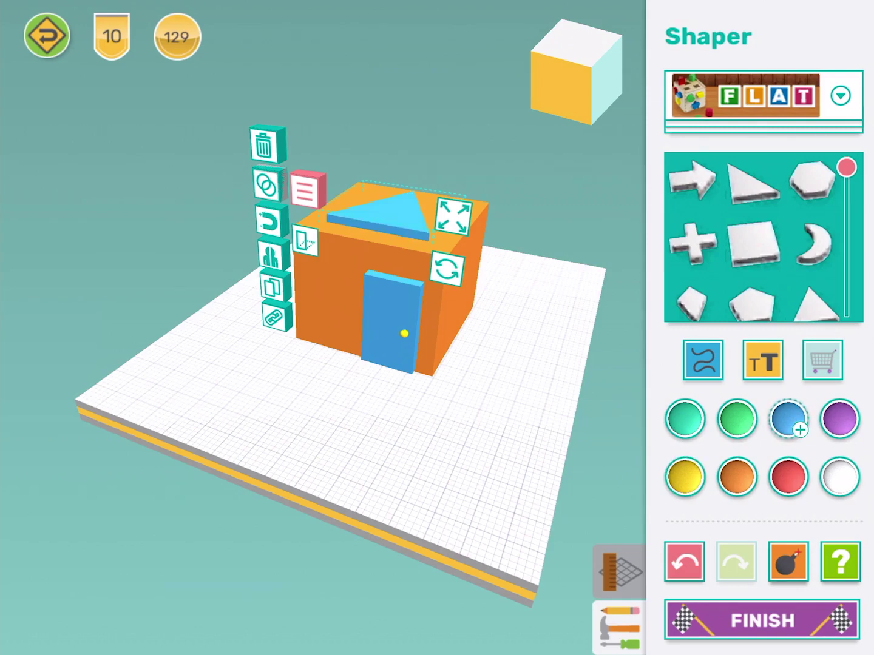
Stand the blue triangle upright and enlarge it with free resizing
drag(409, 444, 259, 443)
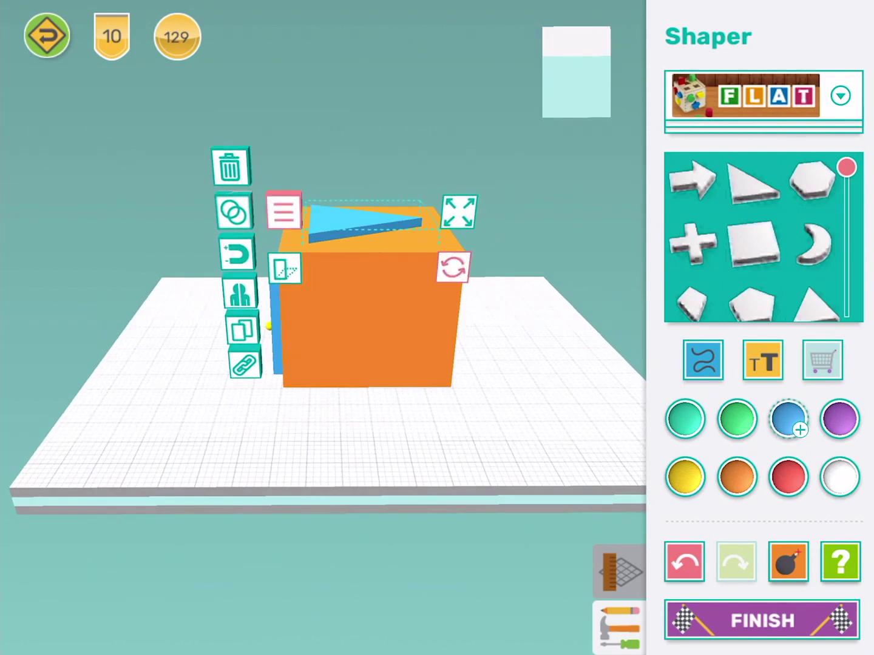
drag(453, 266, 417, 158)
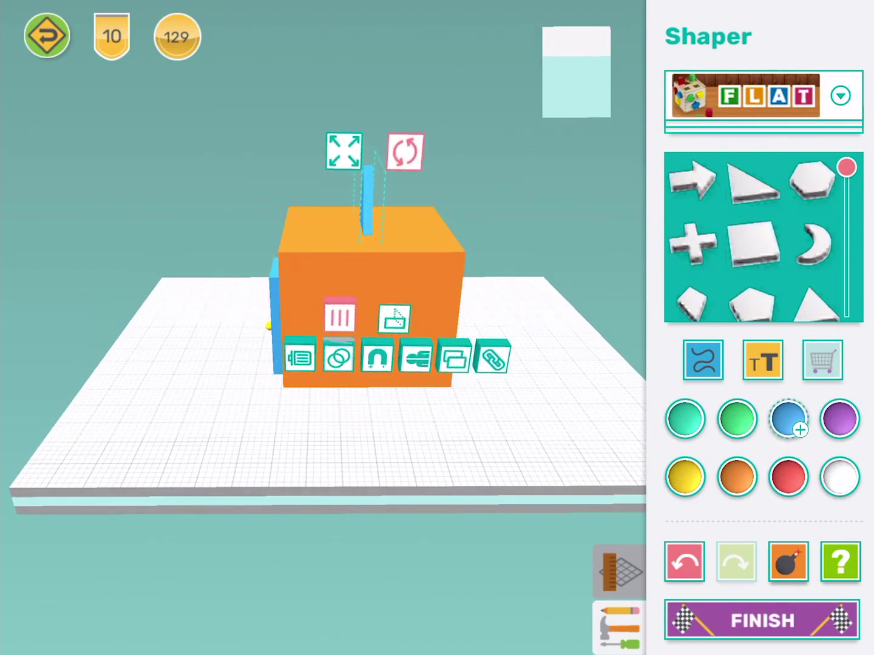
click(401, 150)
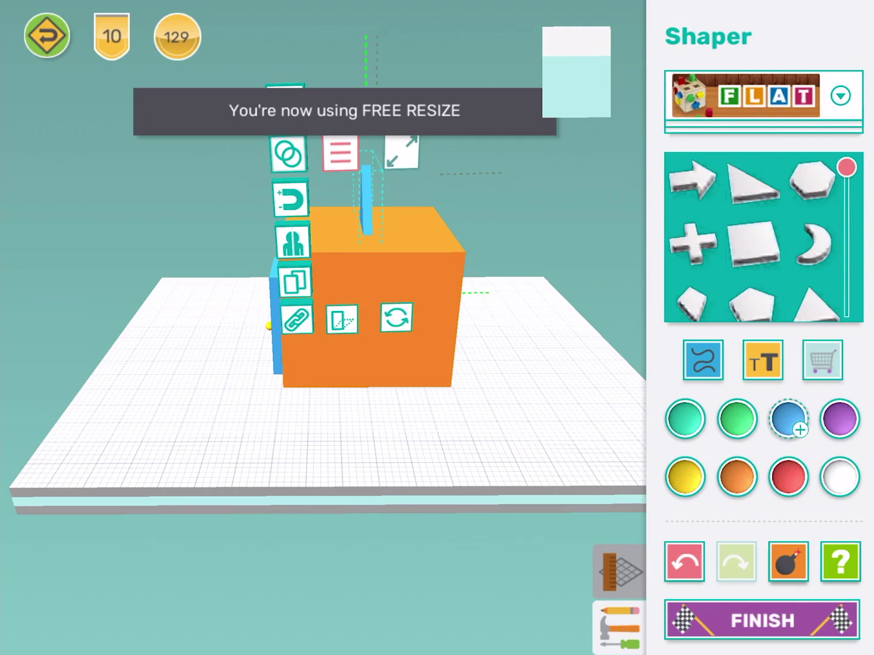
drag(401, 150, 532, 149)
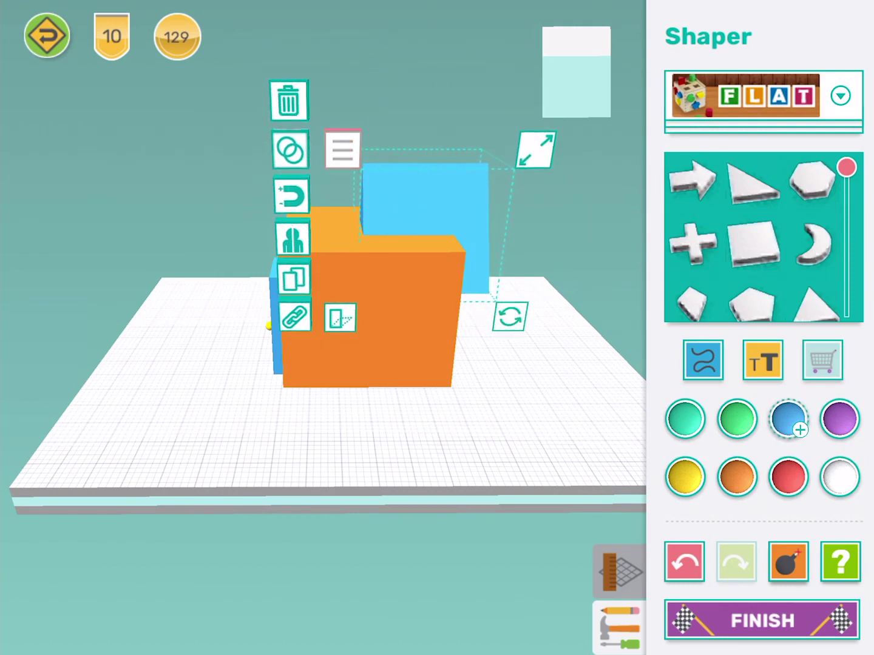
Lower the triangle onto the cube, widen it across the house, and centre it
drag(424, 218, 338, 164)
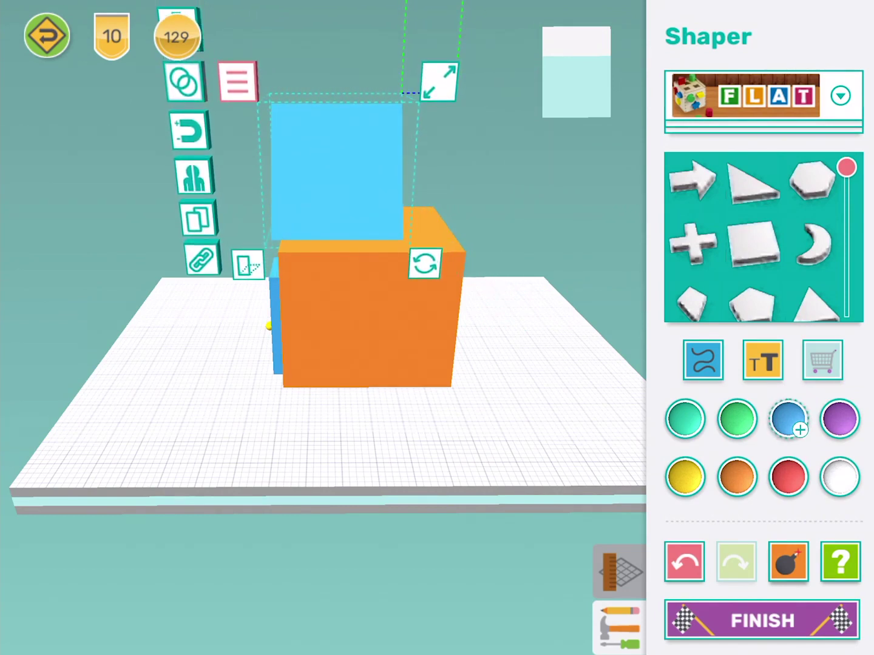
drag(435, 121, 489, 125)
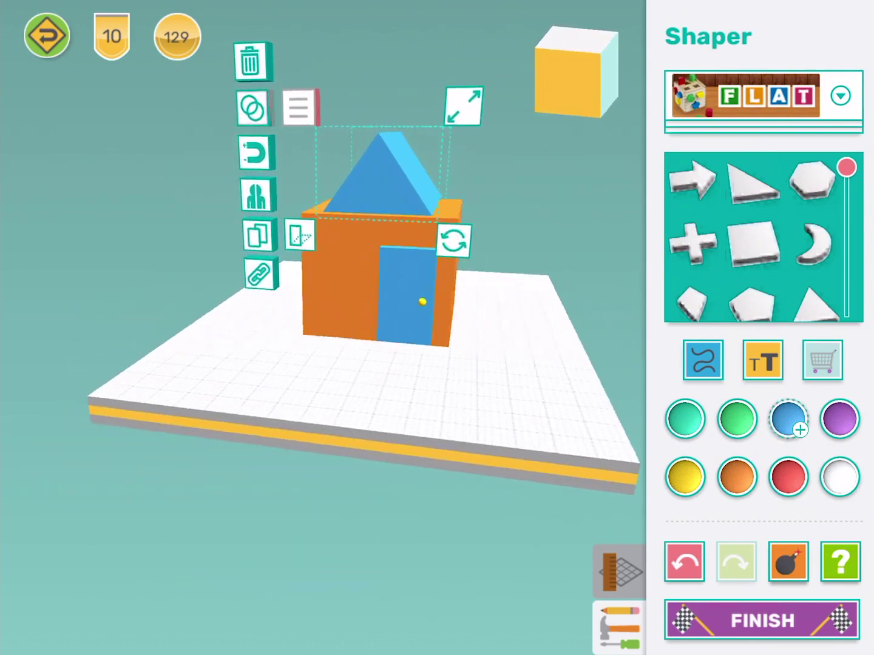
drag(463, 106, 525, 106)
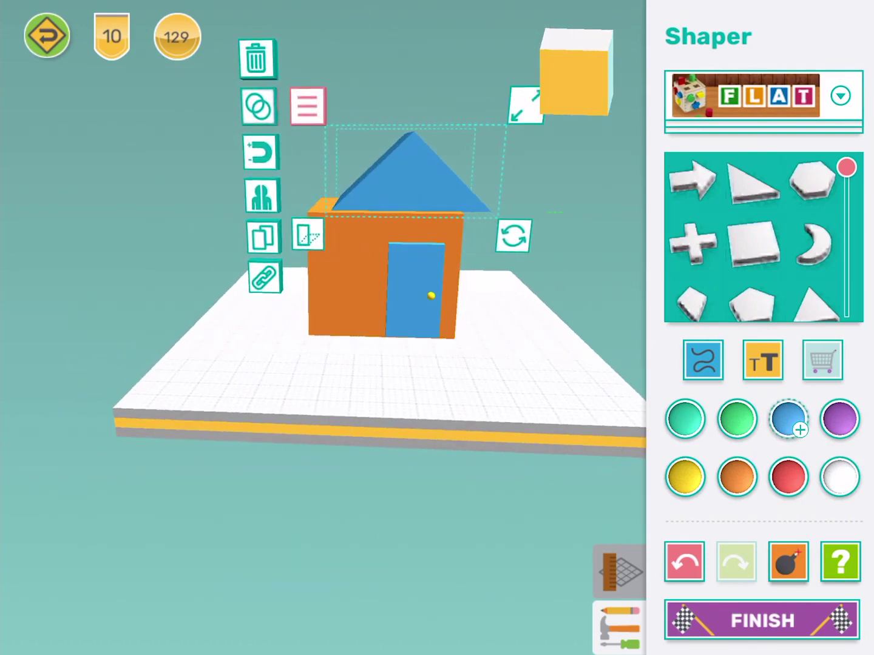
drag(411, 177, 380, 177)
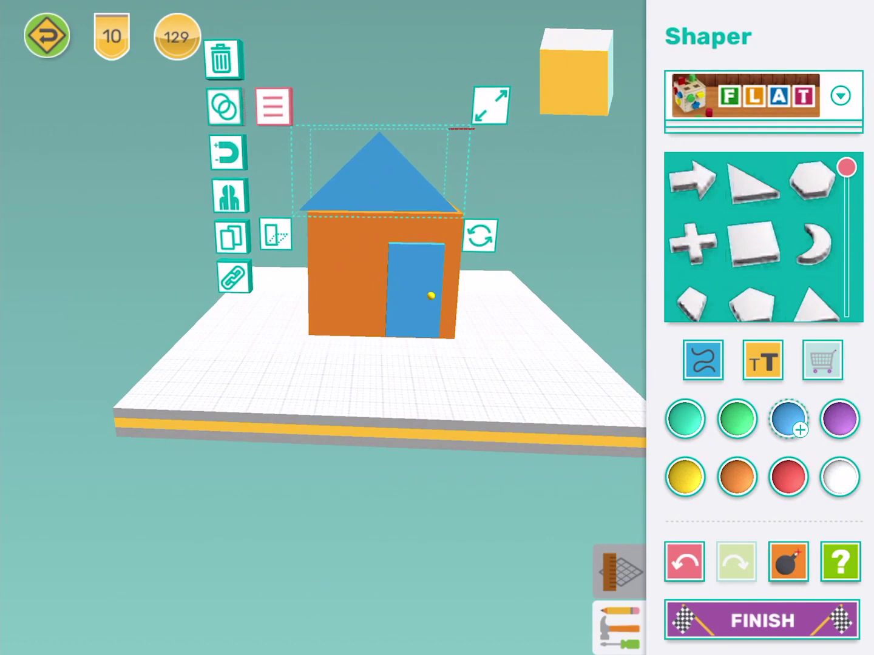
drag(511, 410, 307, 410)
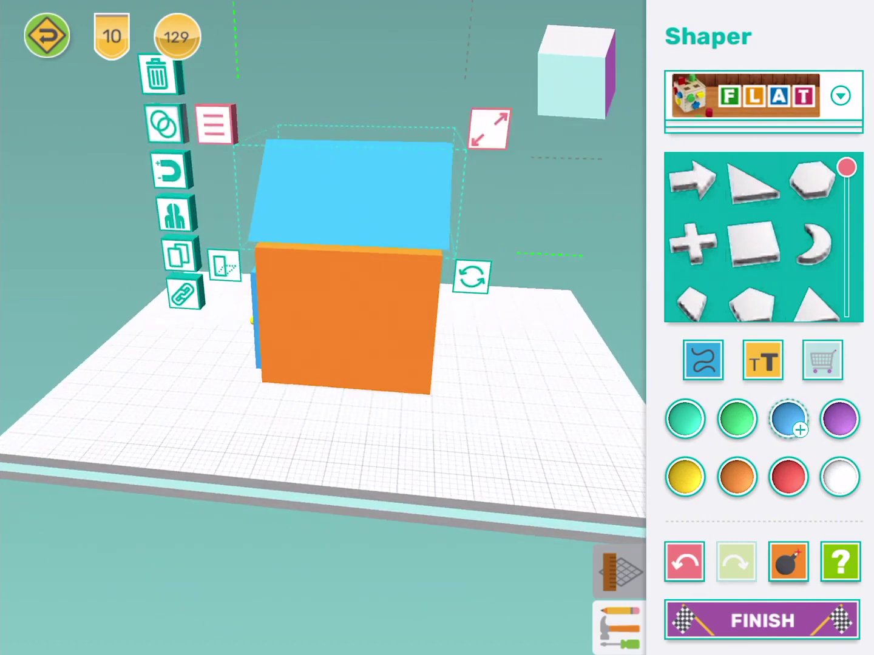
drag(307, 410, 547, 409)
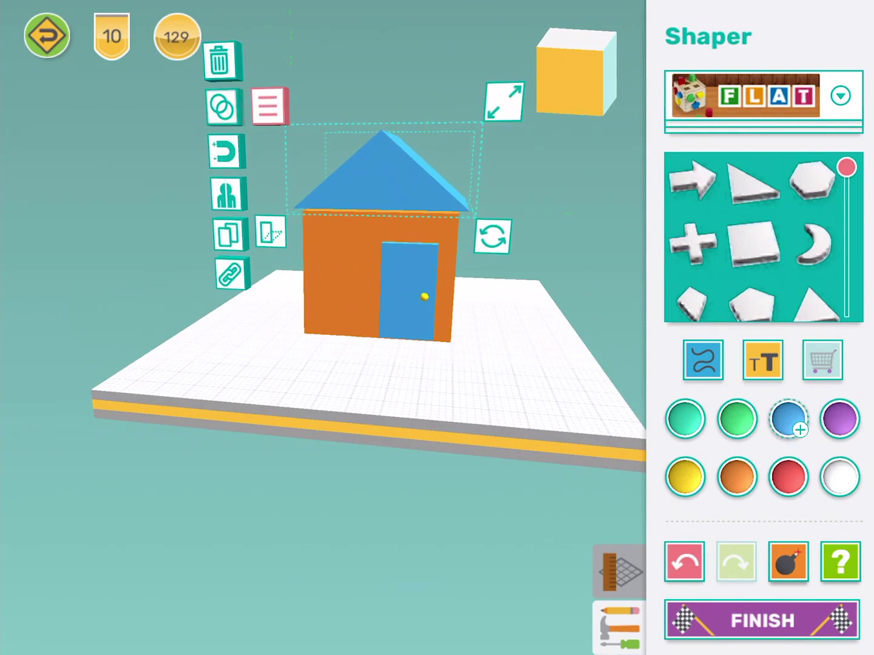
click(493, 236)
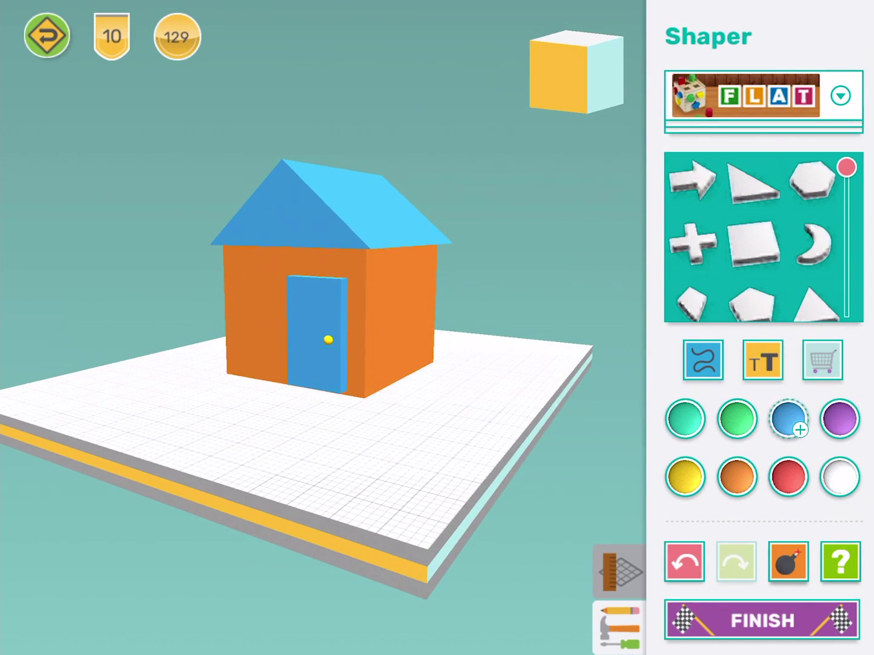
Add a white cube from Basic Shapes and shrink it proportionally
click(840, 95)
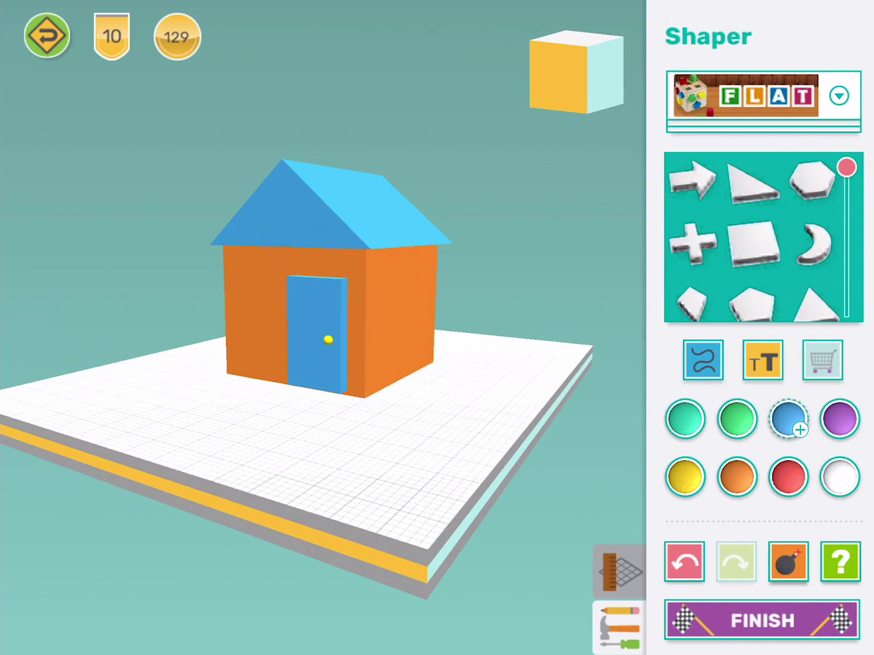
click(750, 269)
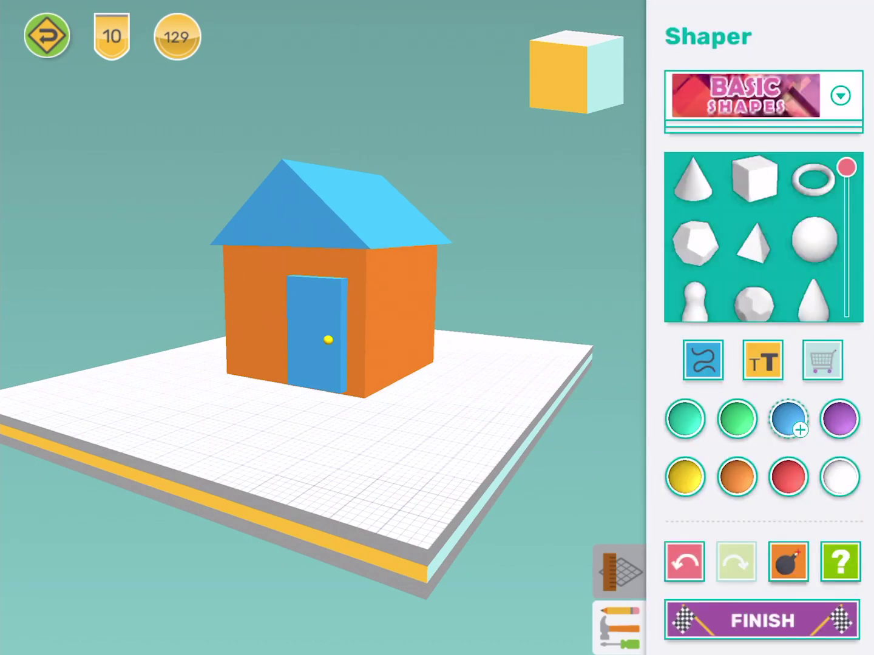
click(754, 179)
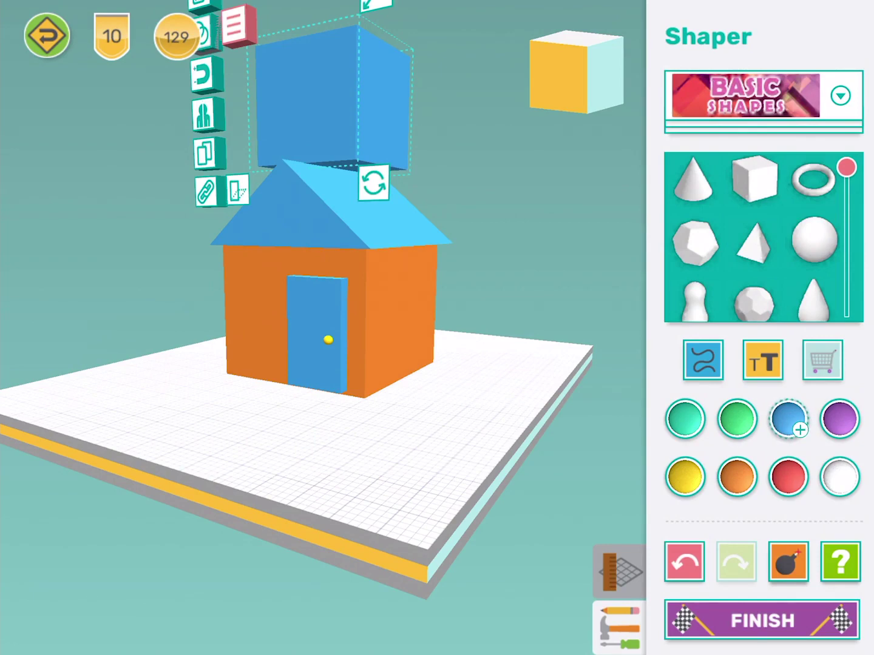
click(840, 477)
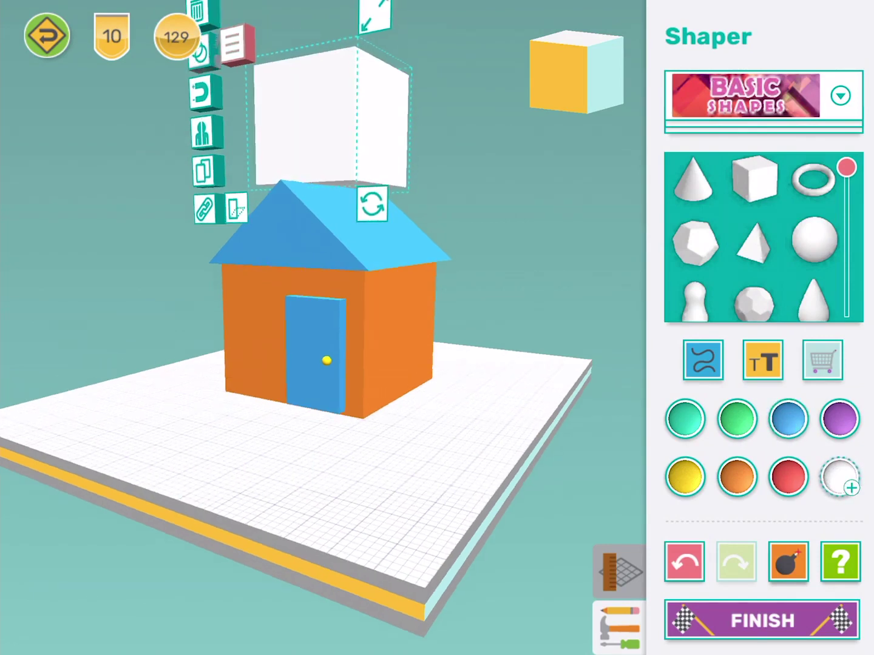
click(390, 74)
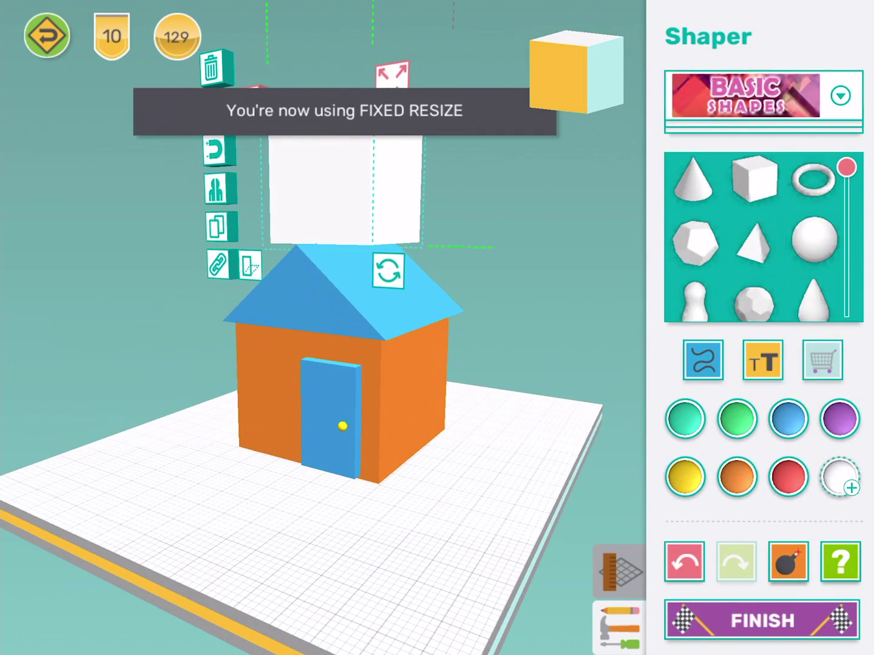
drag(391, 73, 384, 92)
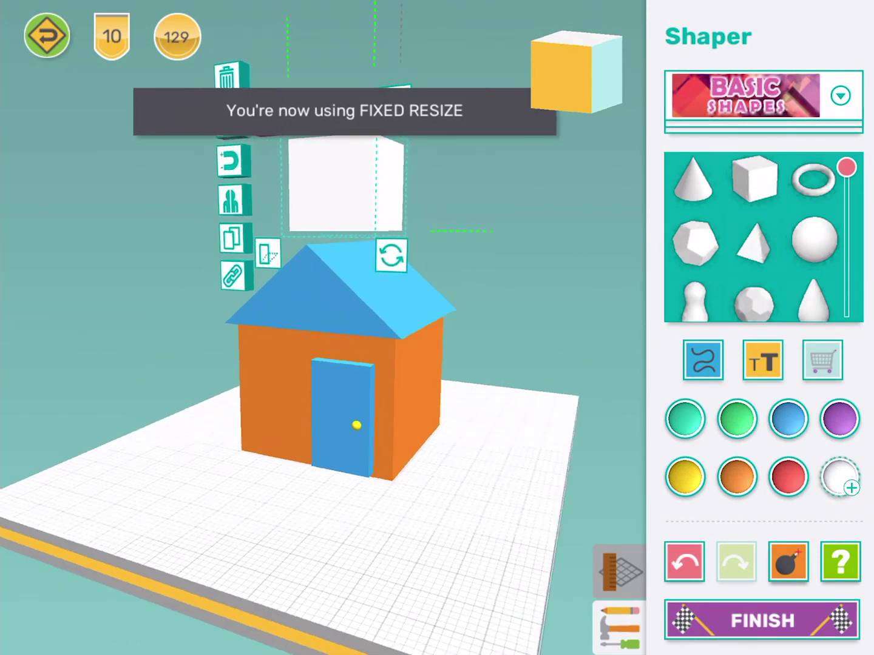
Place the white cube against a side wall and flatten it into a rectangular window
drag(205, 559, 287, 553)
mouse_move(418, 251)
mouse_down()
mouse_move(425, 370)
mouse_move(407, 399)
mouse_move(372, 409)
mouse_up()
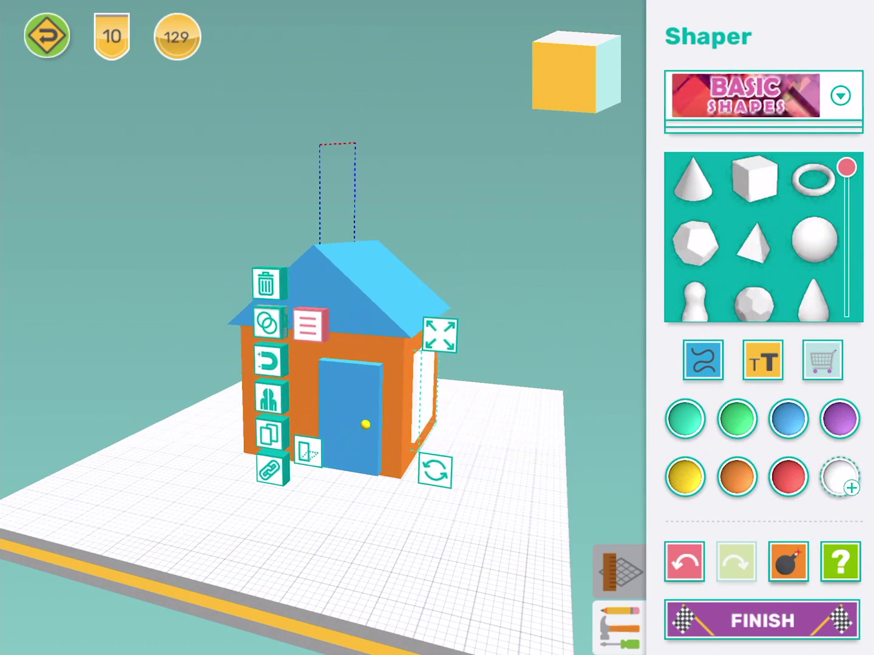
drag(409, 560, 204, 532)
click(426, 314)
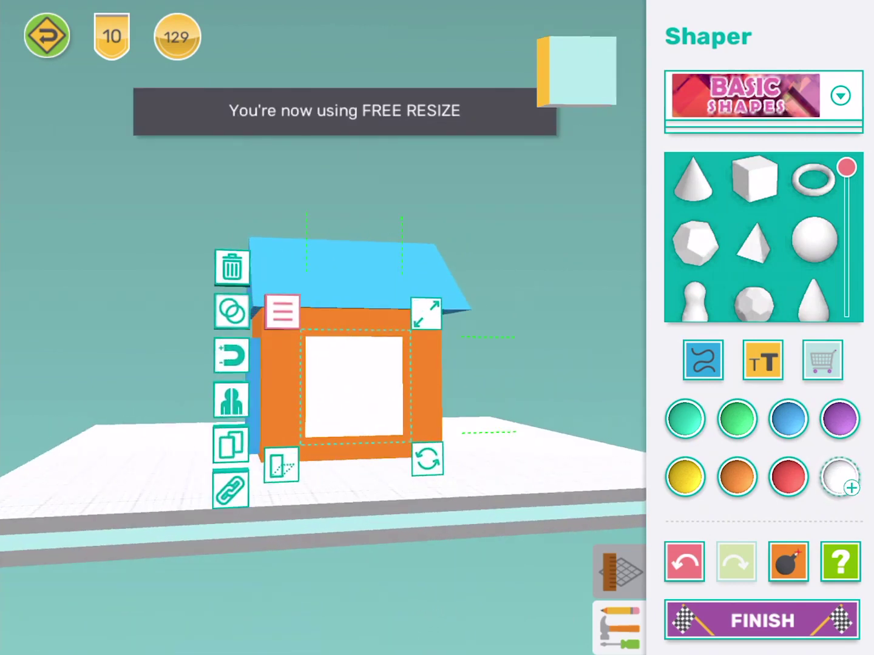
drag(280, 464, 282, 441)
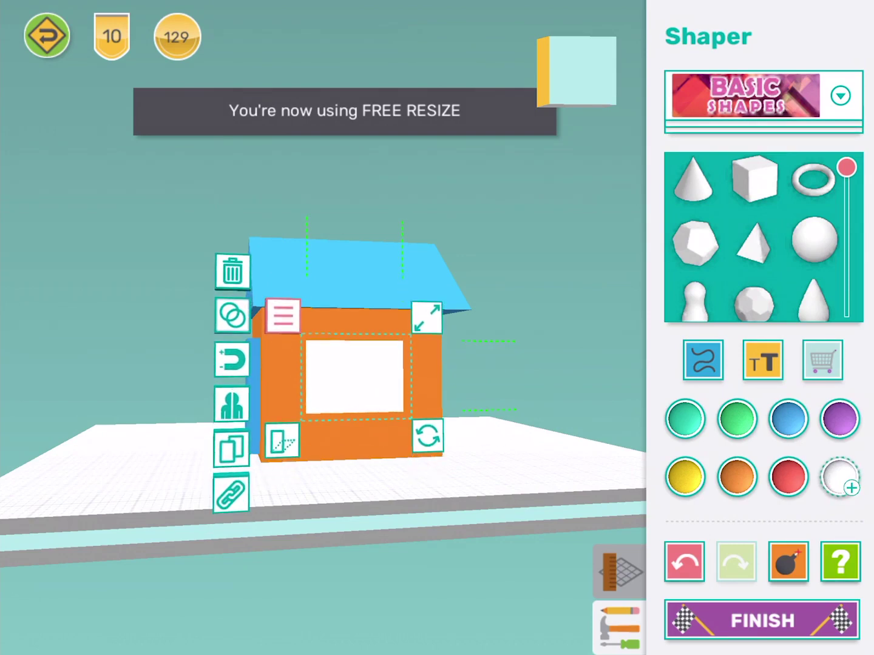
click(341, 171)
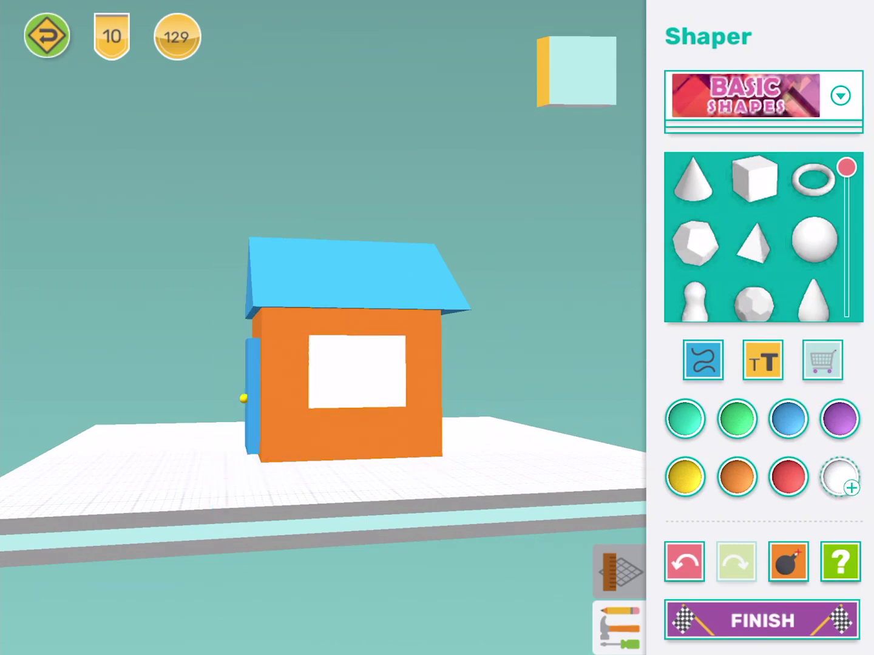
Add another white cube, place it on the house's left wall, and narrow it
drag(205, 559, 444, 573)
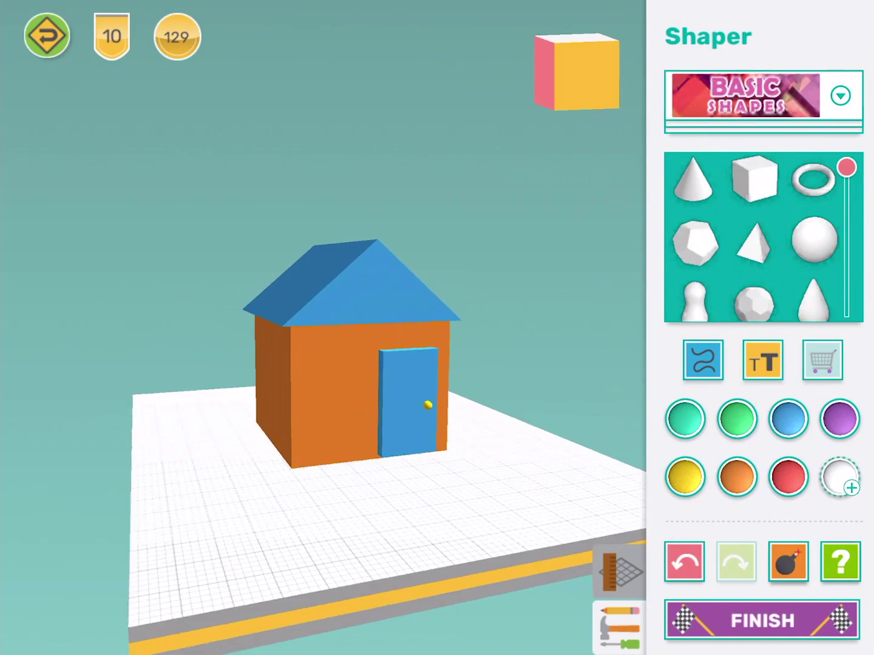
click(754, 179)
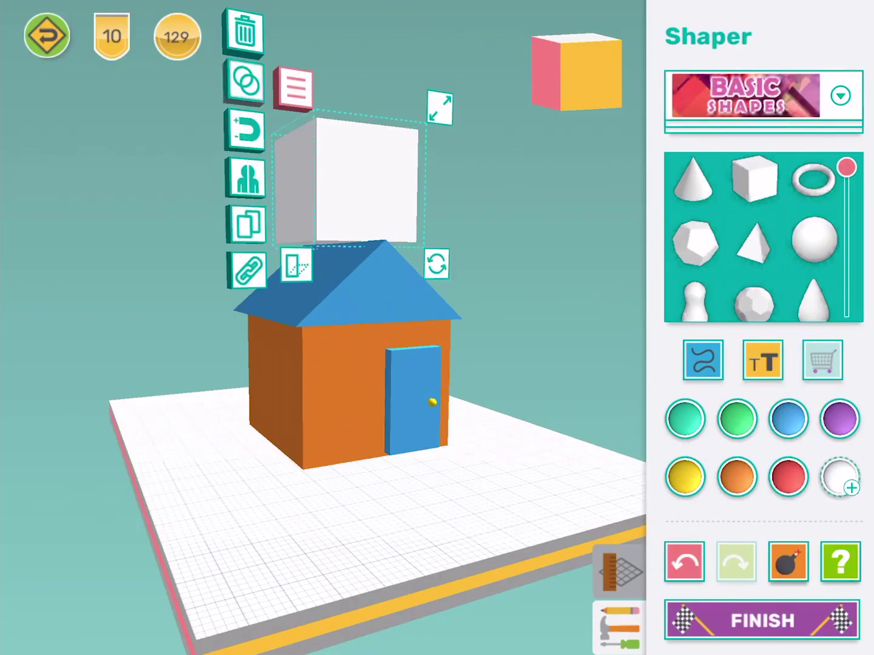
mouse_move(349, 182)
mouse_down()
mouse_move(297, 227)
mouse_move(253, 375)
mouse_move(270, 409)
mouse_up()
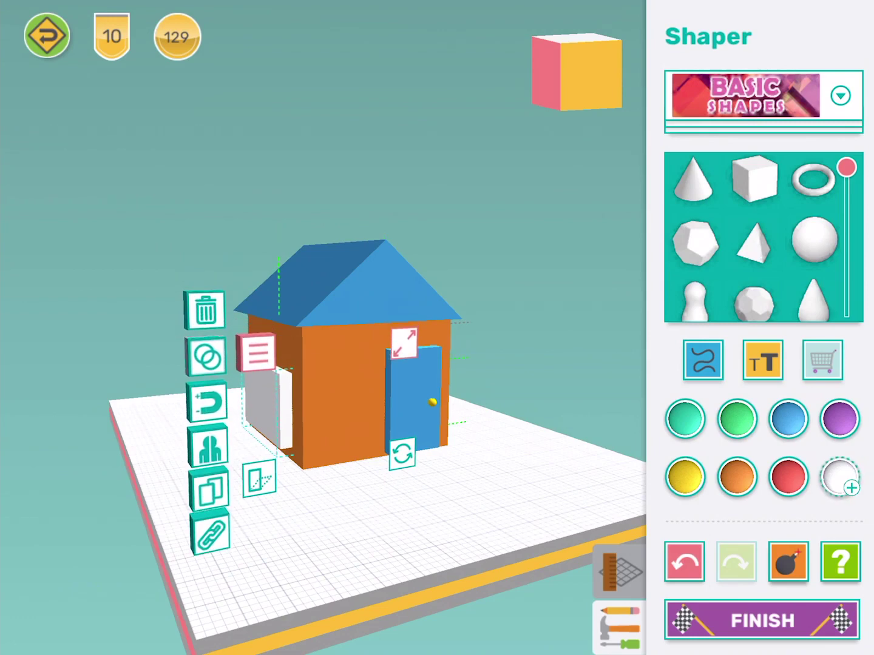
drag(478, 560, 273, 537)
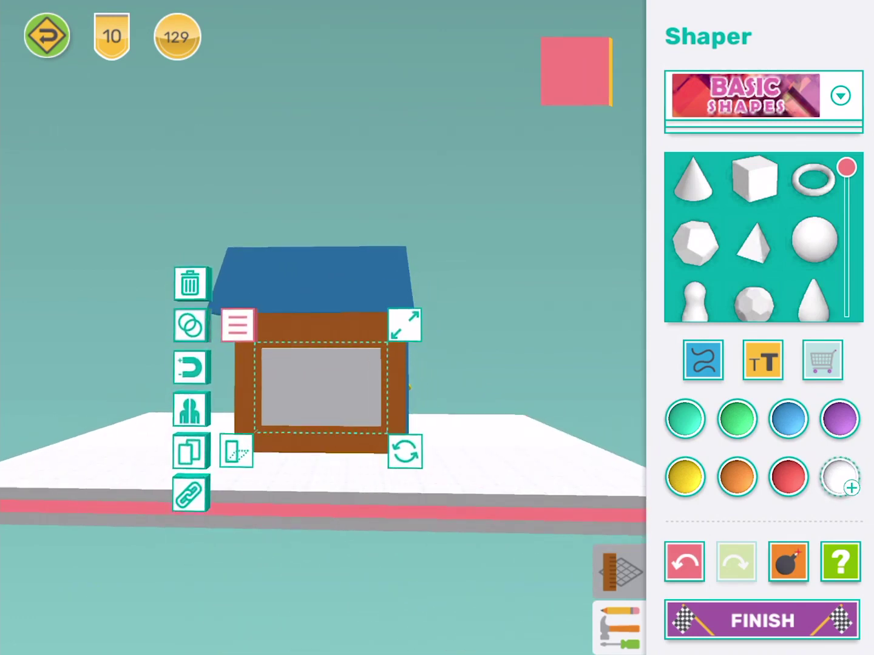
drag(404, 325, 382, 313)
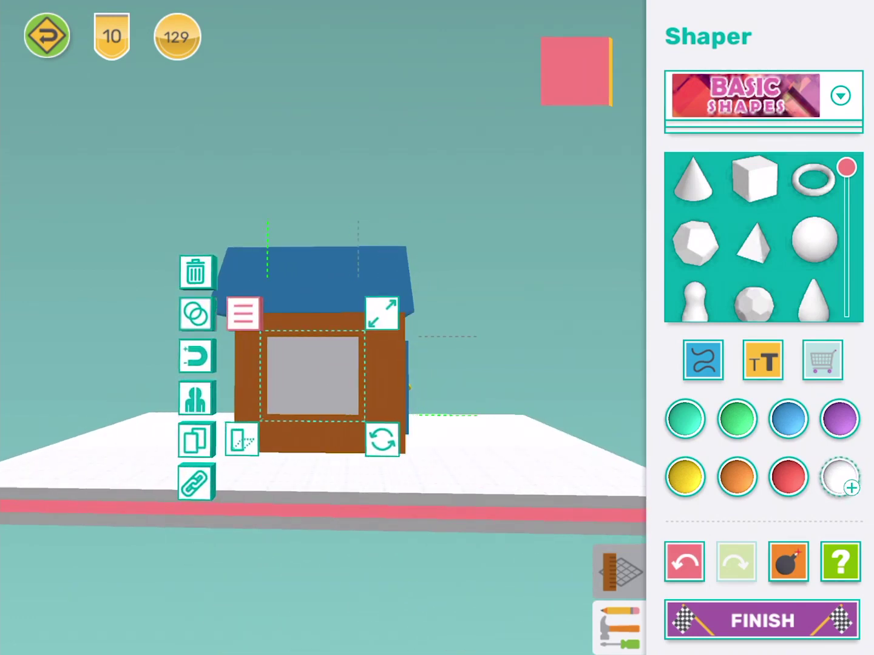
click(477, 560)
Reselect and deselect the second window while orbiting to check the door and window walls
drag(273, 560, 328, 567)
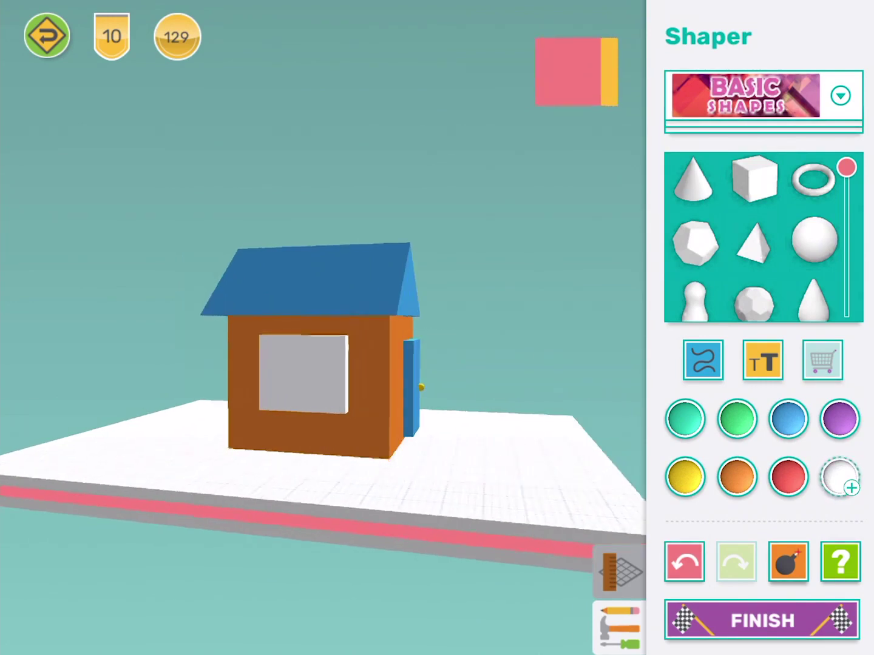
drag(410, 477, 409, 546)
click(276, 375)
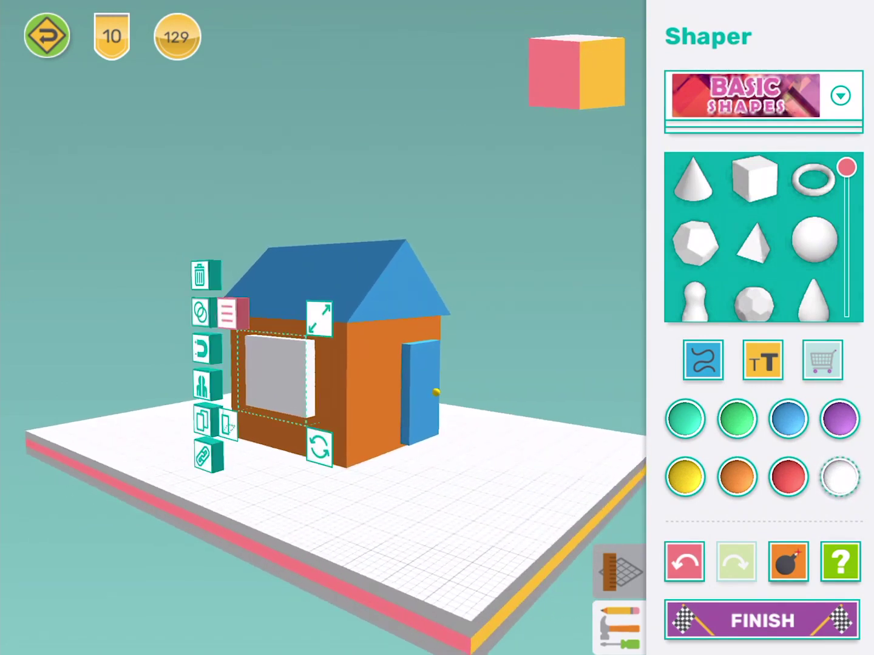
mouse_move(477, 546)
mouse_down()
mouse_move(409, 546)
mouse_move(444, 547)
mouse_up()
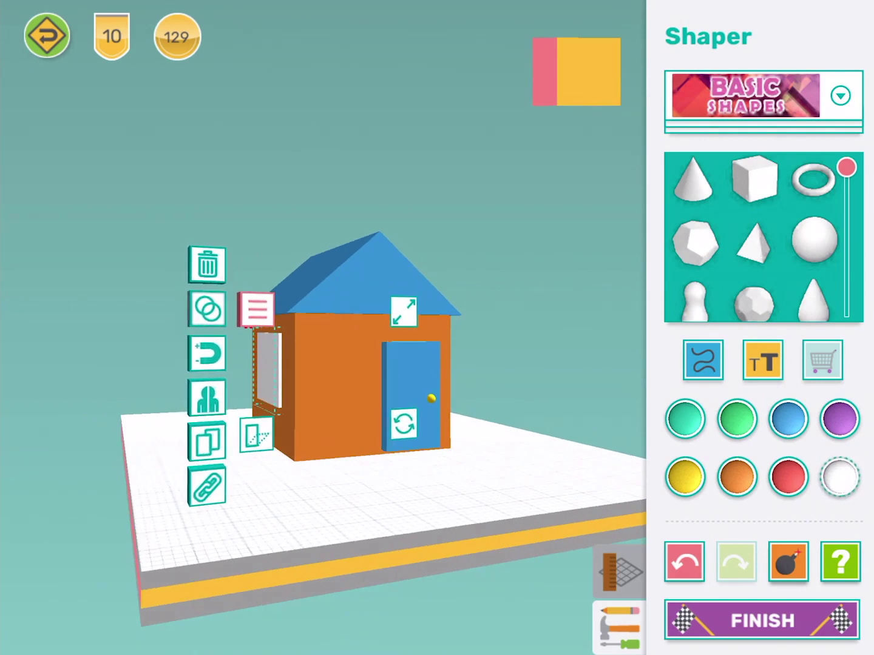
click(410, 546)
mouse_move(478, 546)
mouse_down()
mouse_move(307, 546)
mouse_move(382, 547)
mouse_up()
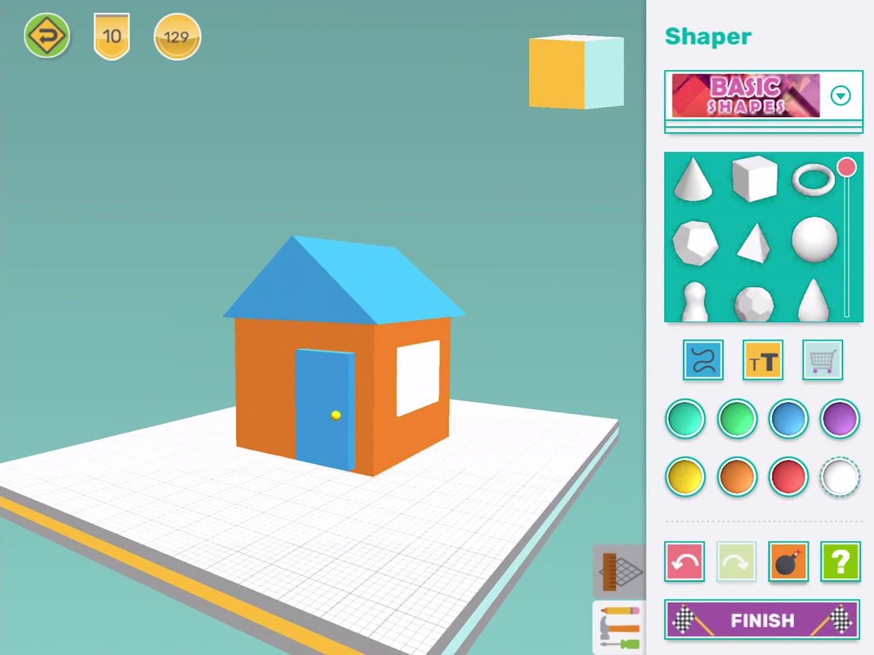